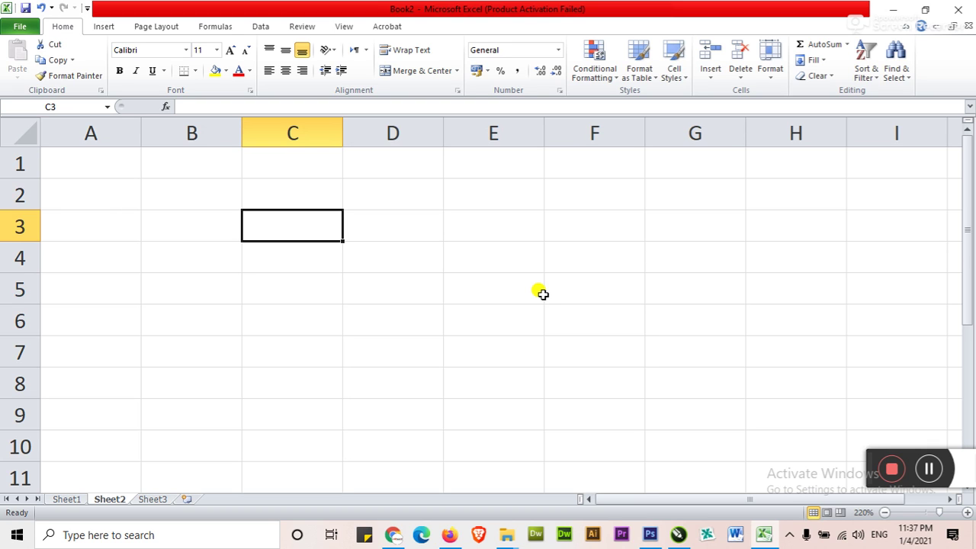
Step: Enter 200 in cell C3 and 300 in cell C4
type("200")
key("Return")
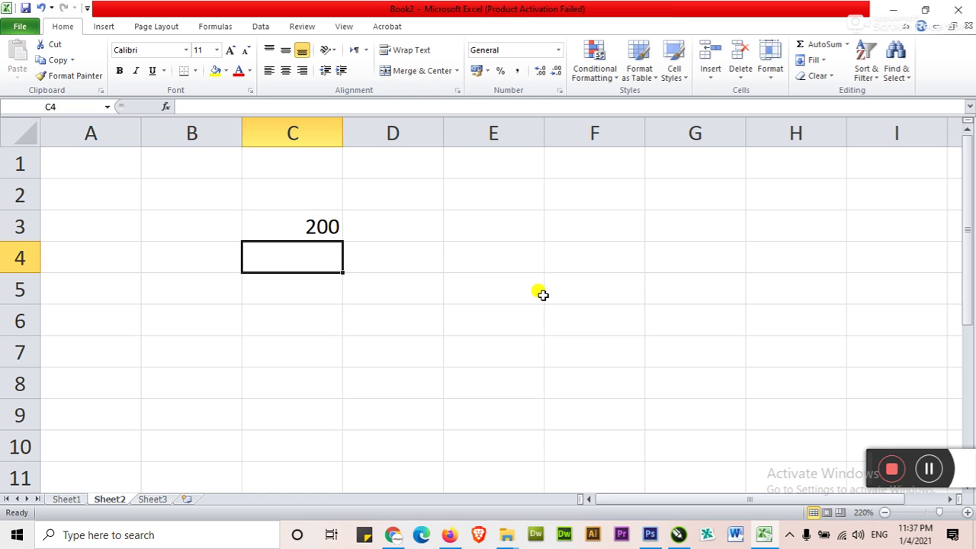
scroll(507, 321, "up", 4)
type("300")
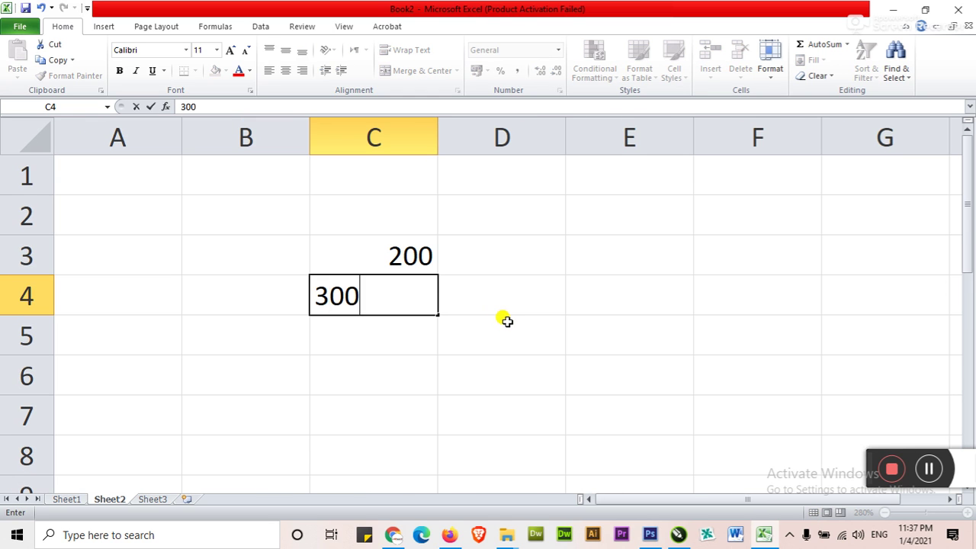
key("Return")
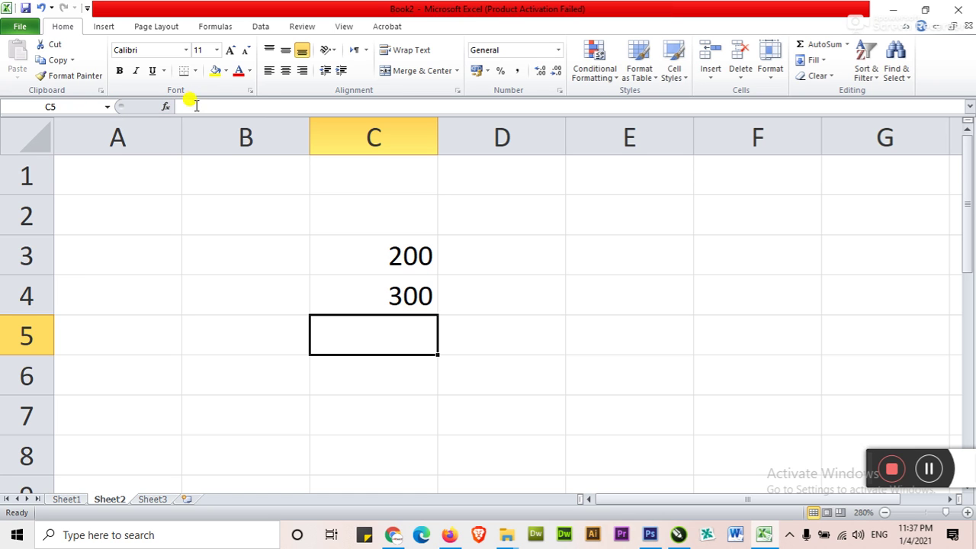
Step: Toggle the display of the formula bar off and back on several times
left_click(342, 27)
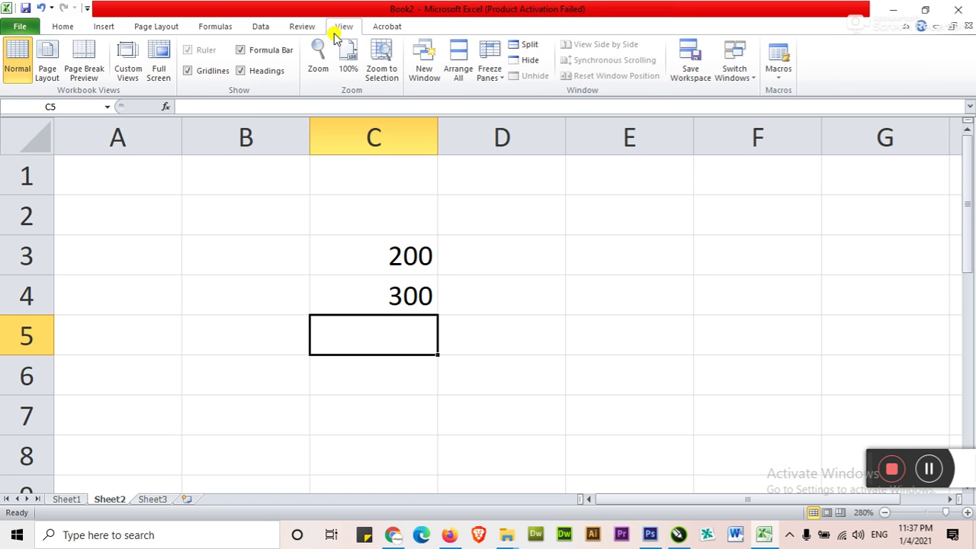
left_click(249, 51)
left_click(261, 52)
left_click(262, 52)
left_click(261, 52)
left_click(261, 50)
left_click(260, 51)
left_click(62, 26)
Step: Enter the formula =sum(c3+c4) in cell C5 and inspect the contents of cells C3, C4 and C5
left_click(467, 371)
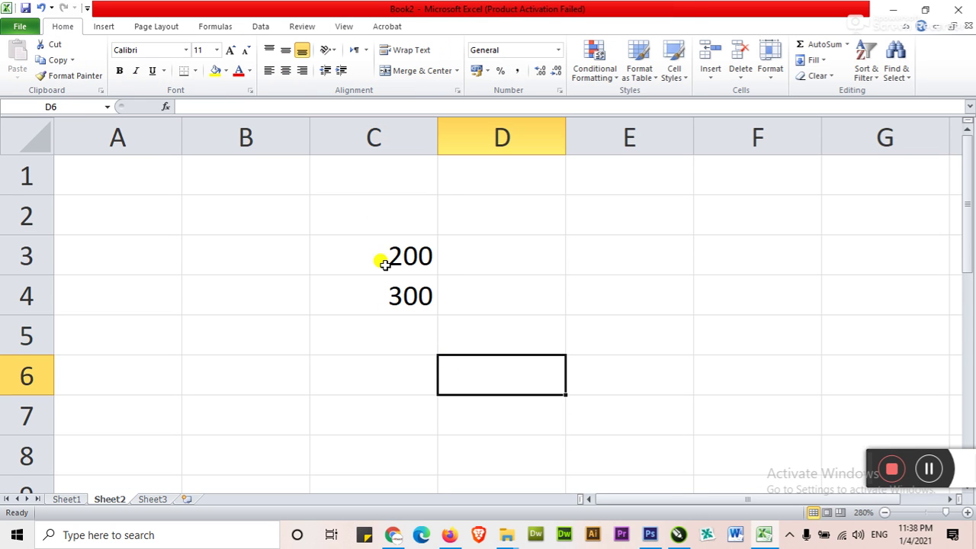
left_click(371, 338)
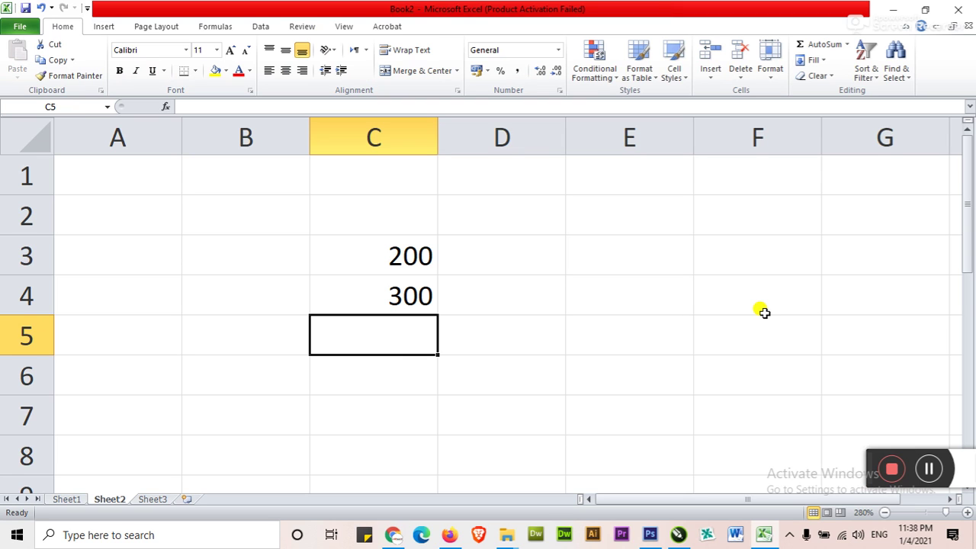
type("=")
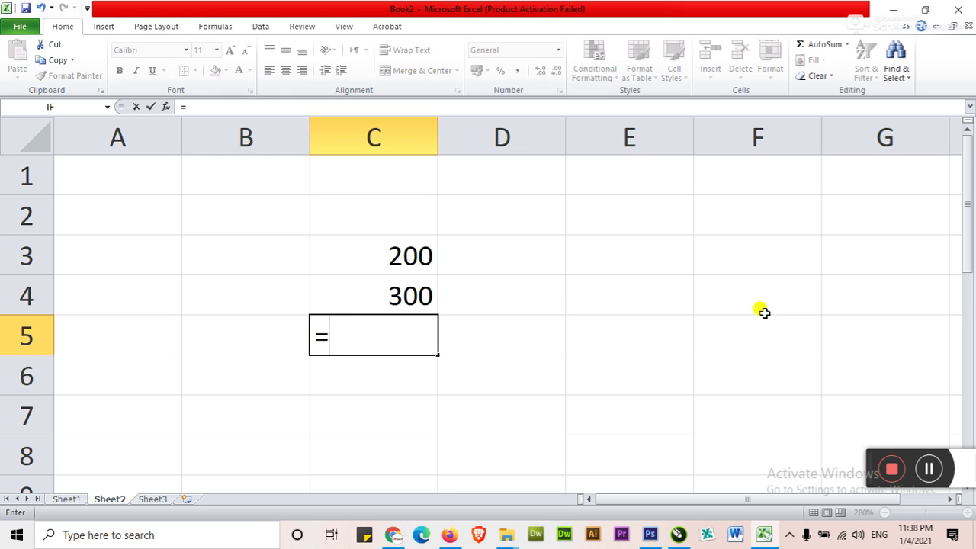
type("sum")
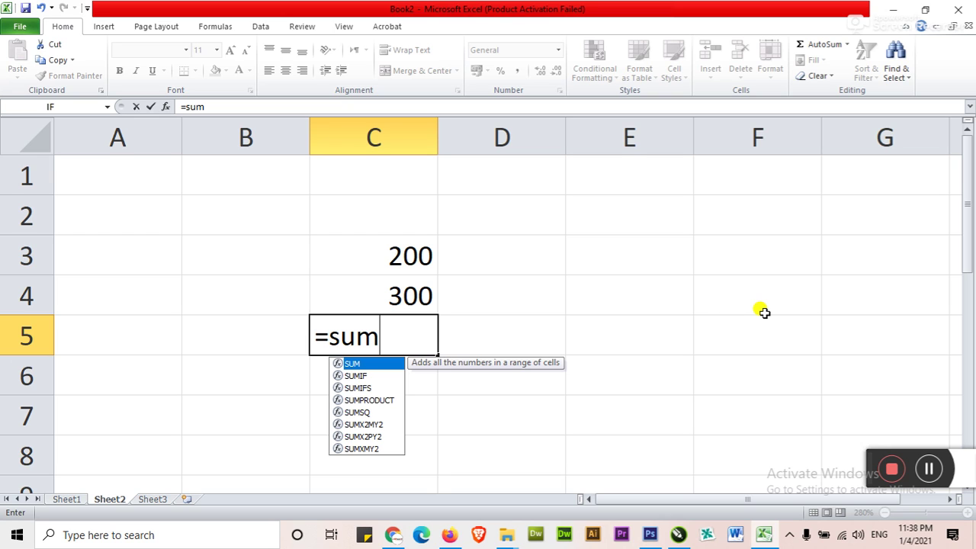
type("(")
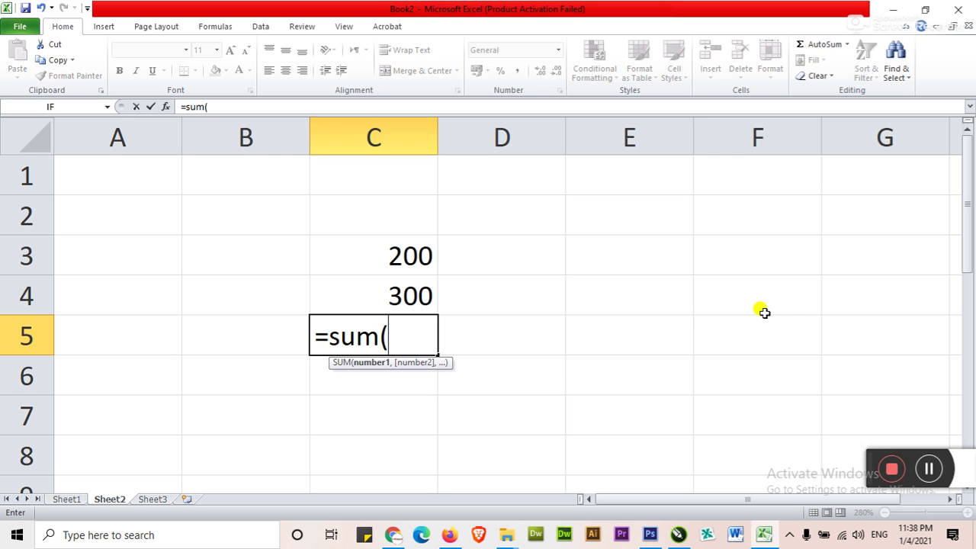
type("c3")
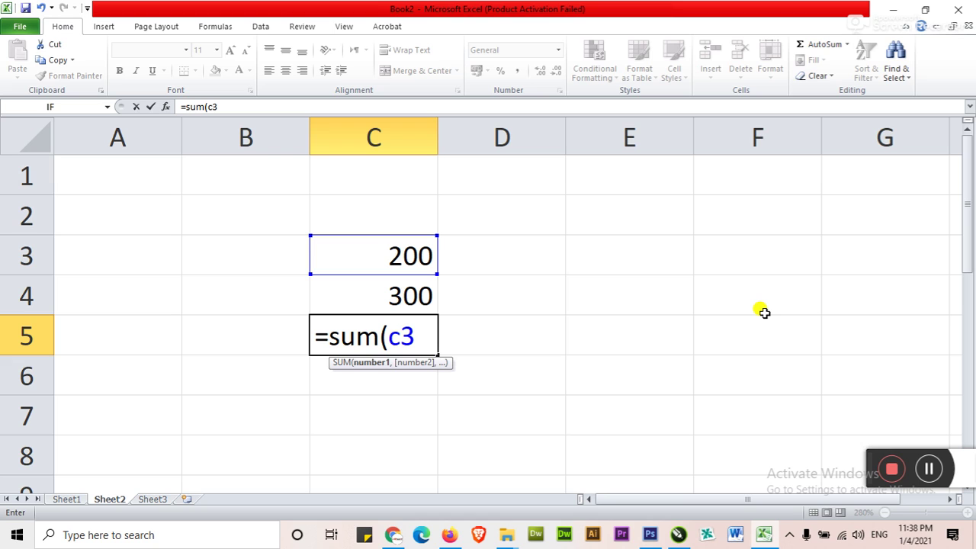
type("+c4)")
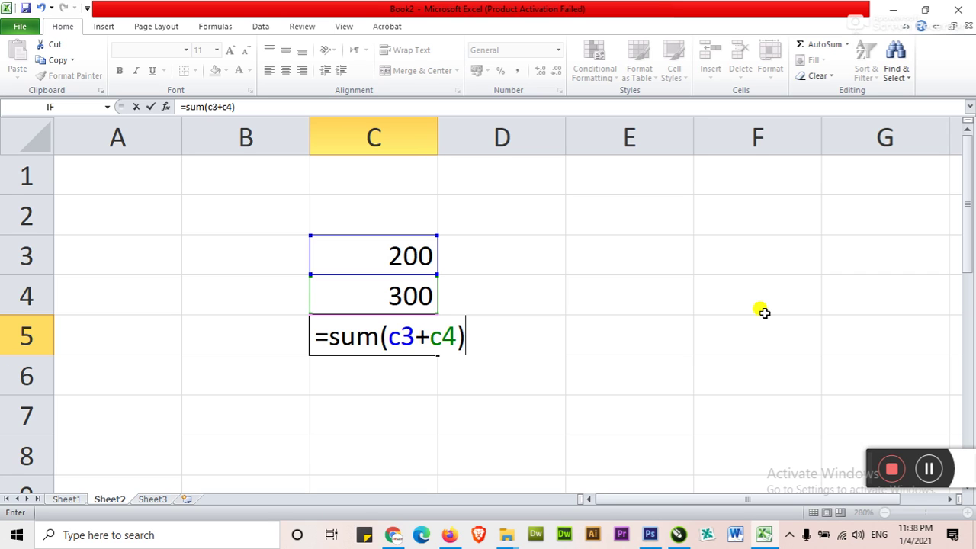
key("ctrl+Return")
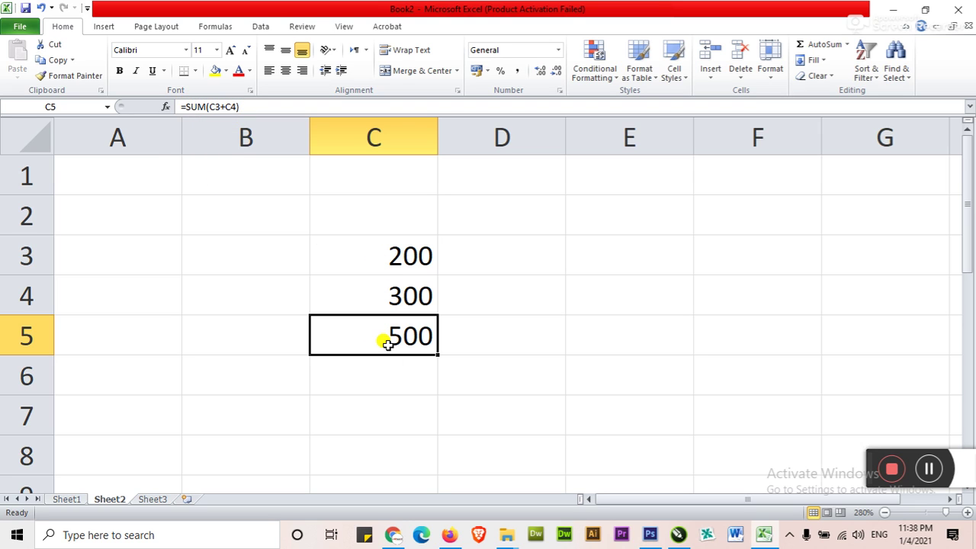
left_click(375, 256)
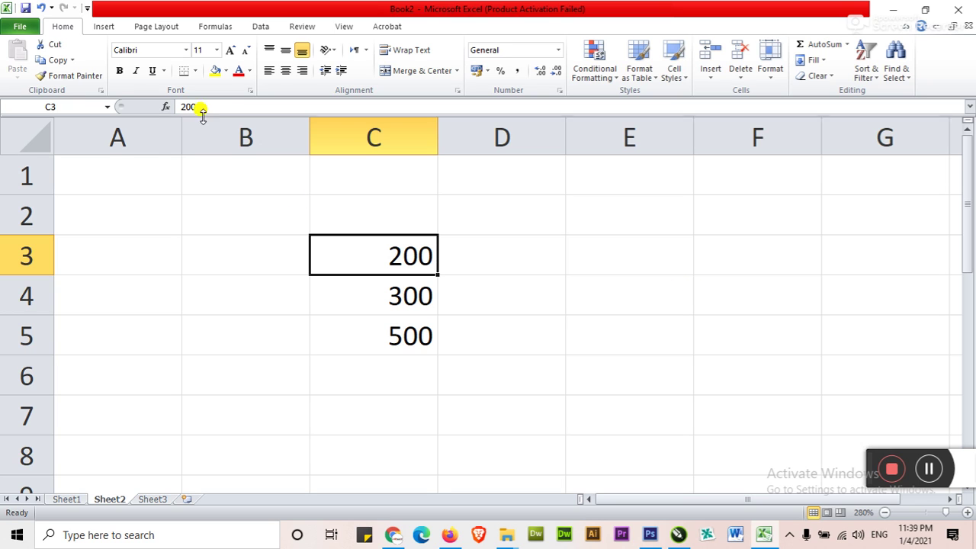
left_click(406, 294)
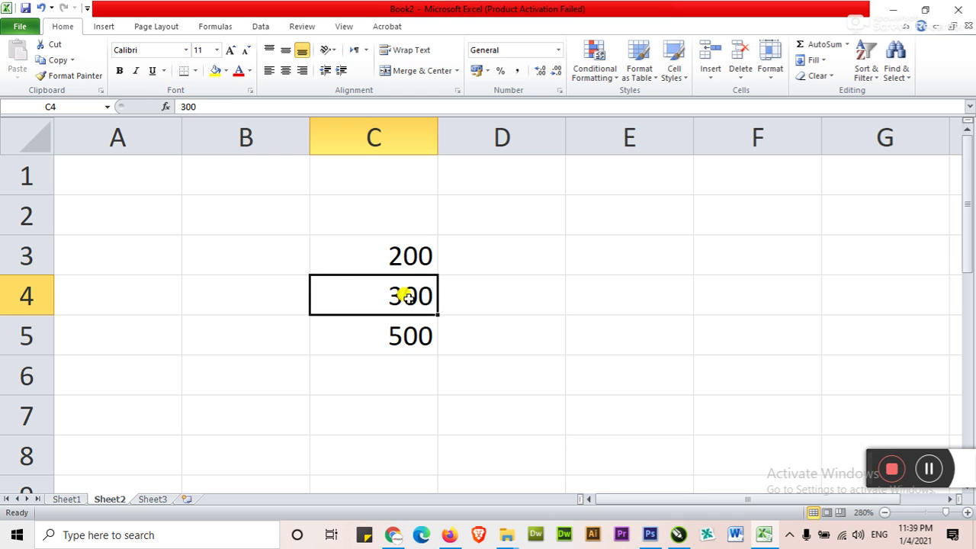
left_click(364, 332)
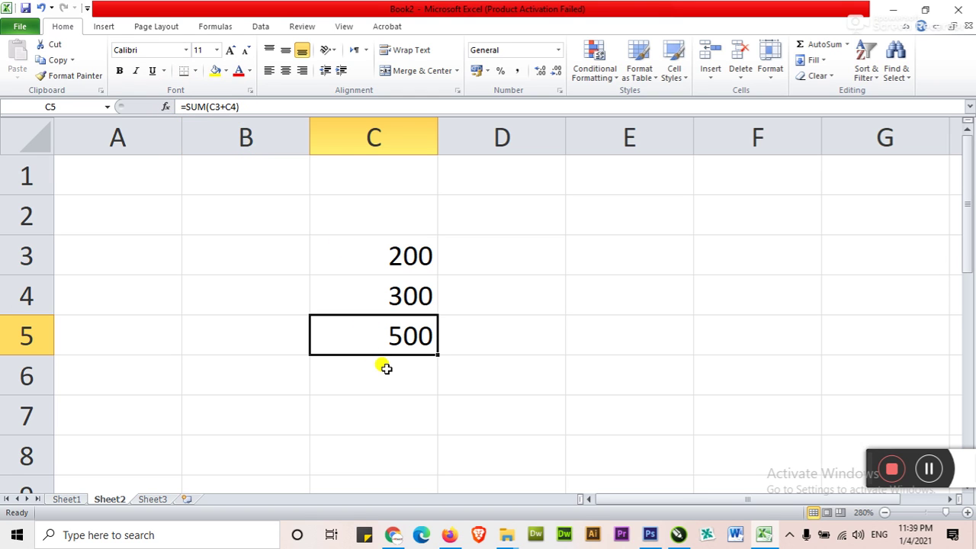
Step: Enter 200 in cell D3 and 300 in cell D4
left_click(533, 263)
type("200")
key("Return")
type("300")
key("Return")
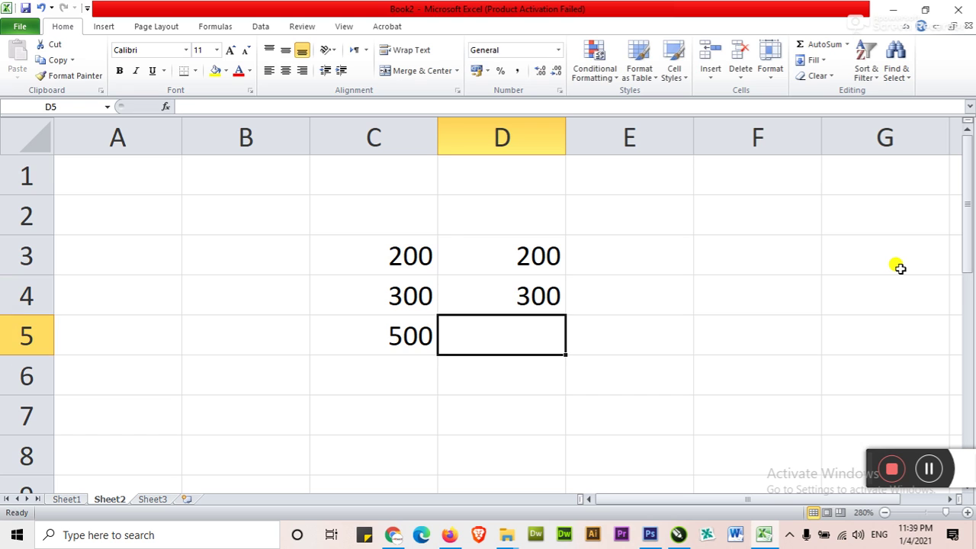
Step: Add the numbers directly in cell D5 with the formula =sum(200+300) and make the cell bold
type("=sum")
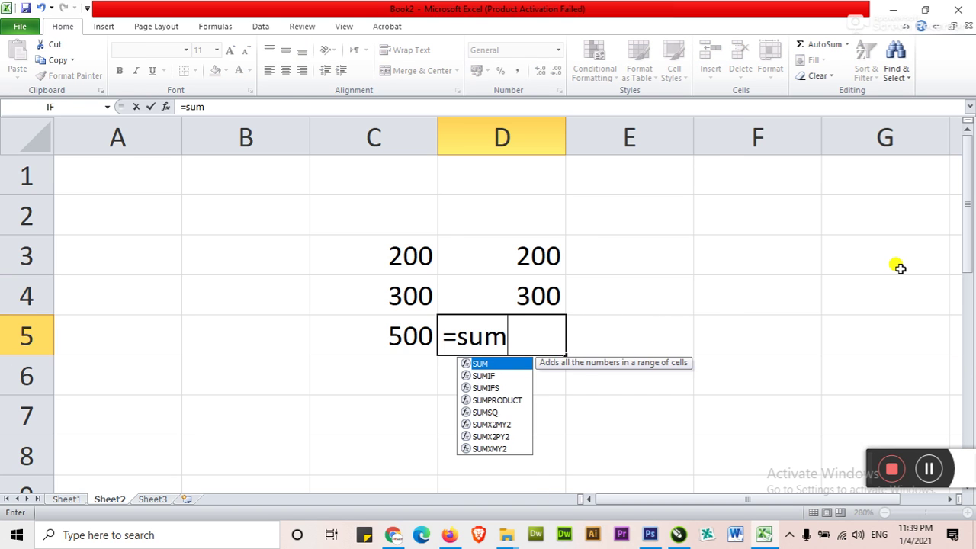
type("(200")
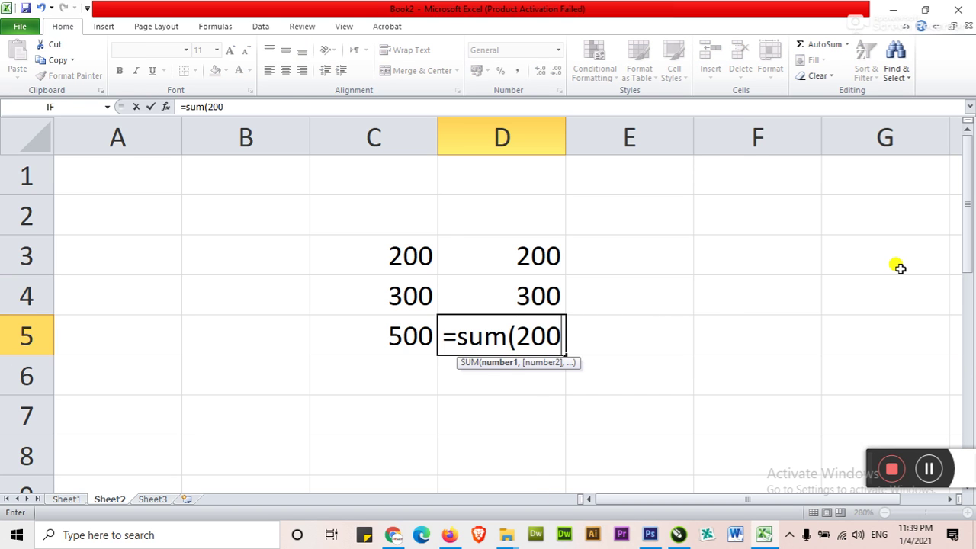
type("+300)")
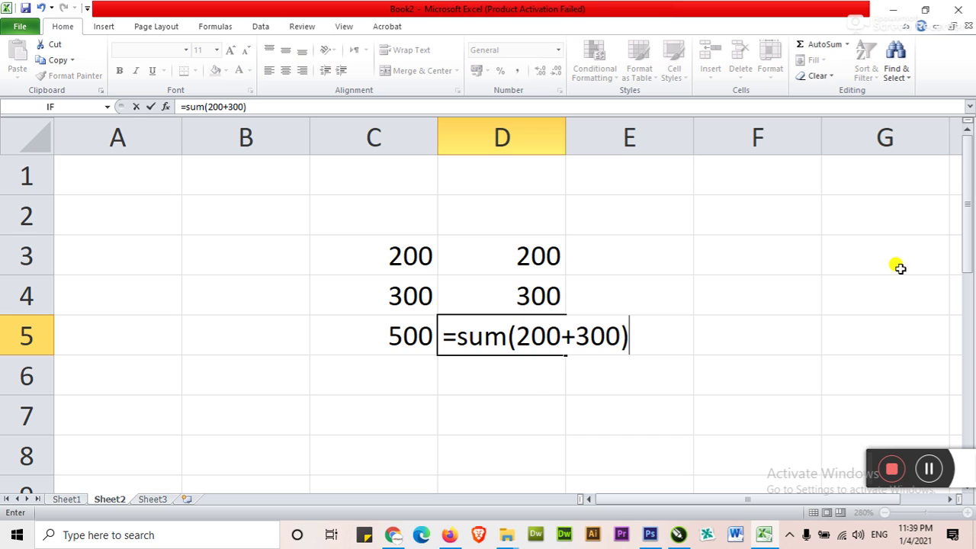
key("Return")
key("Up")
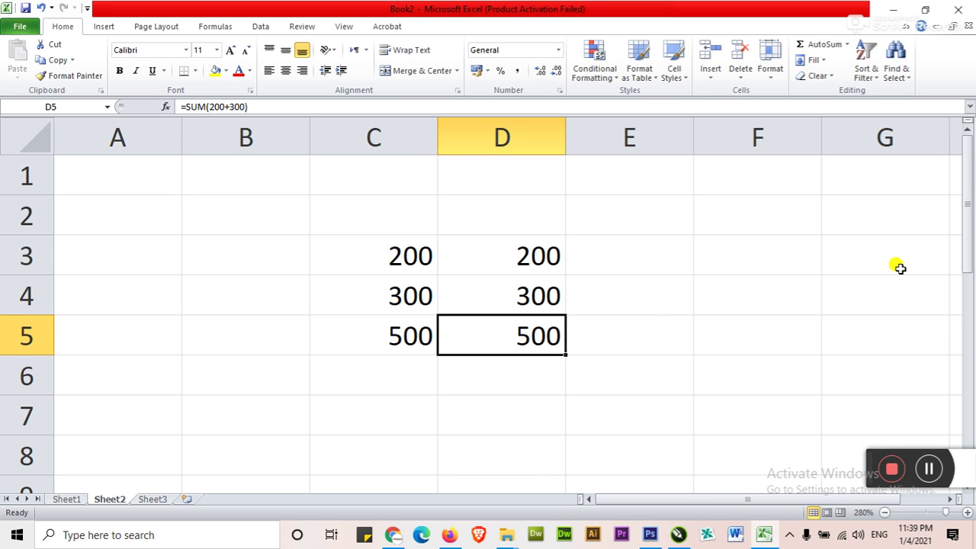
key("ctrl+b")
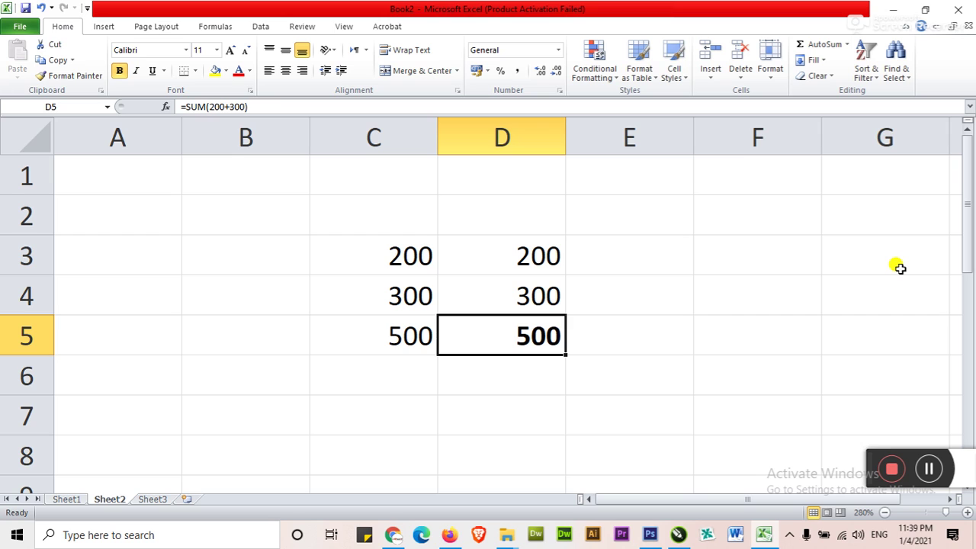
Step: Change the value in cell D3 to 250 and return to the total in D5
key("Up")
key("Up")
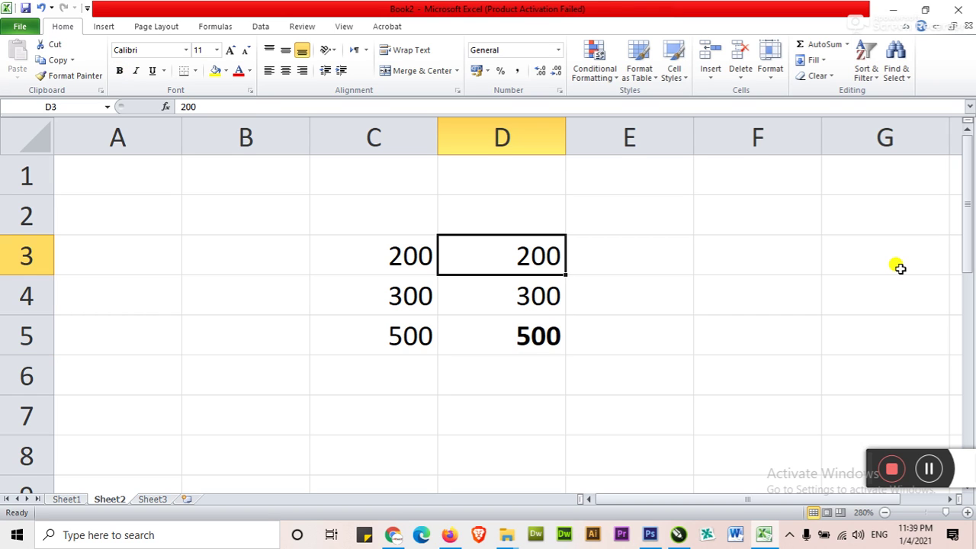
type("250")
key("Return")
key("Return")
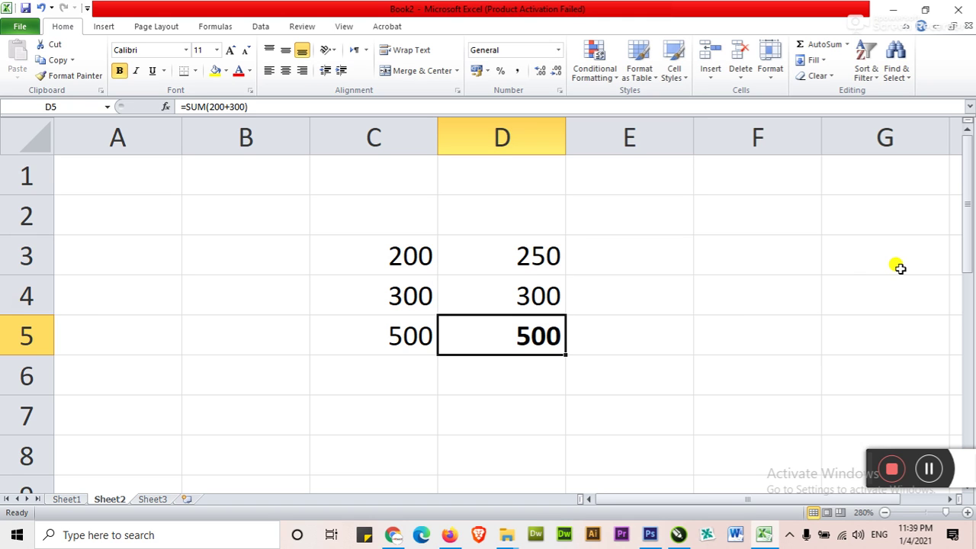
Step: Change the value in cell C3 to 250 and make the total in C5 bold
key("Up")
key("Up")
key("Left")
key("Down")
key("Up")
type("250")
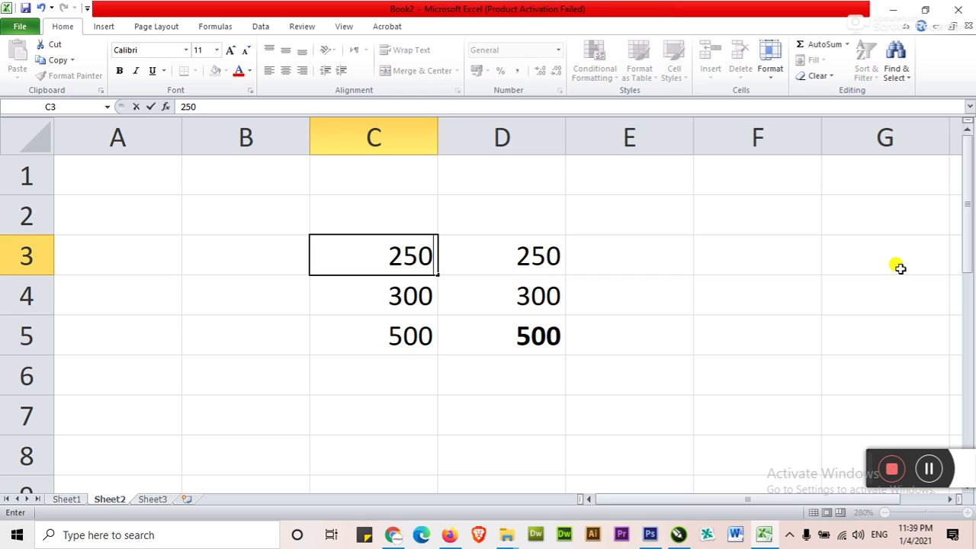
key("Return")
key("Return")
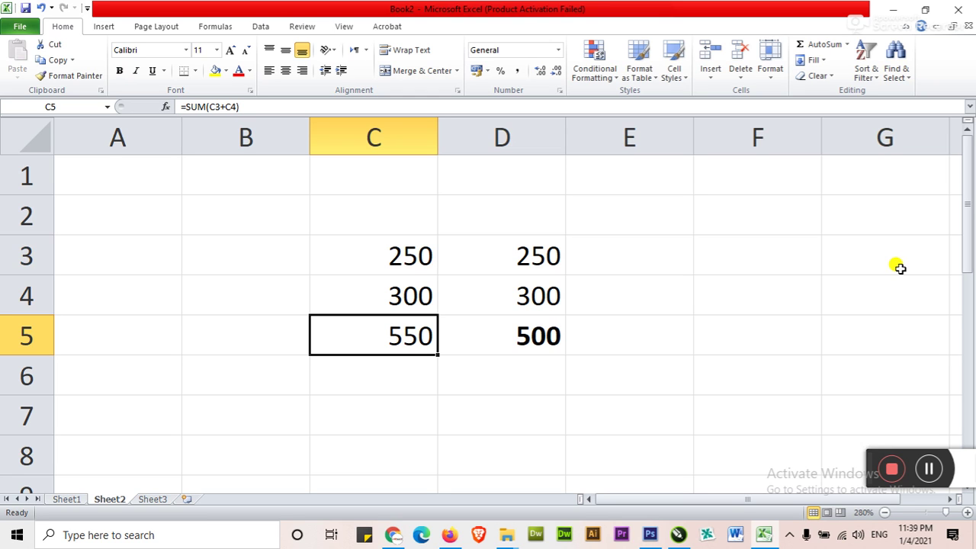
key("ctrl+b")
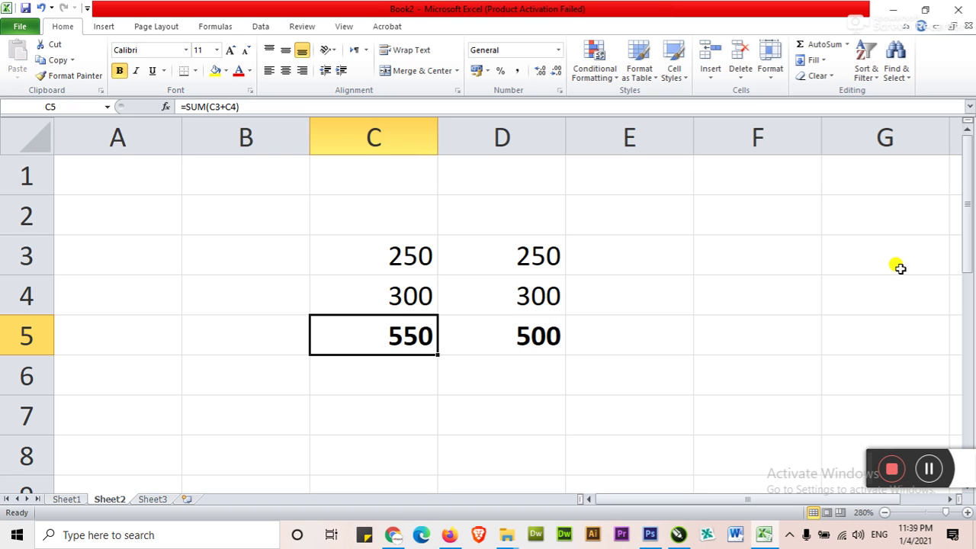
Step: Compare the formulas in cells C5 and D5 by showing each in the cell without changing it
key("F2")
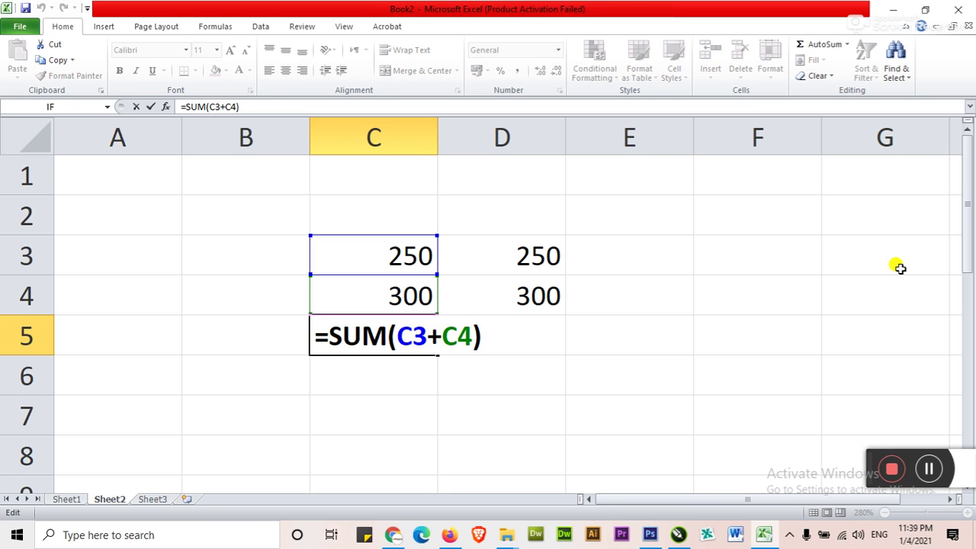
key("Left")
key("Left")
key("Left")
key("Left")
key("Return")
key("Right")
key("Up")
key("F2")
key("Left")
key("Left")
key("Left")
key("Left")
key("Left")
key("Left")
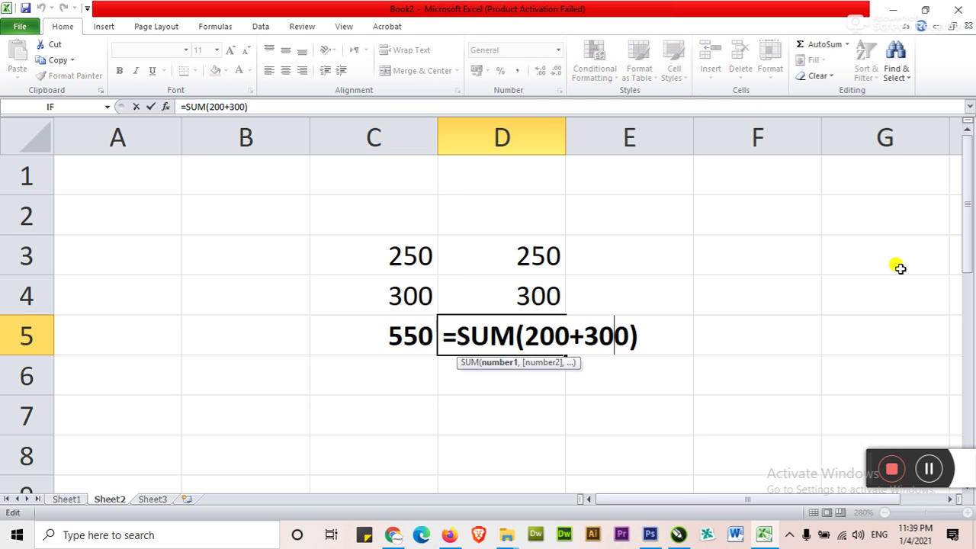
key("Left")
key("Left")
key("Return")
key("Left")
key("Up")
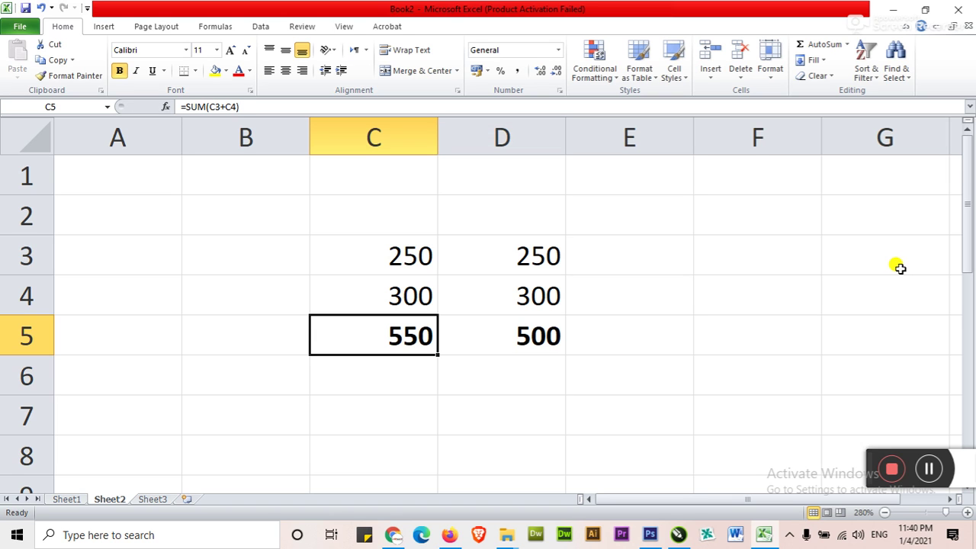
key("F2")
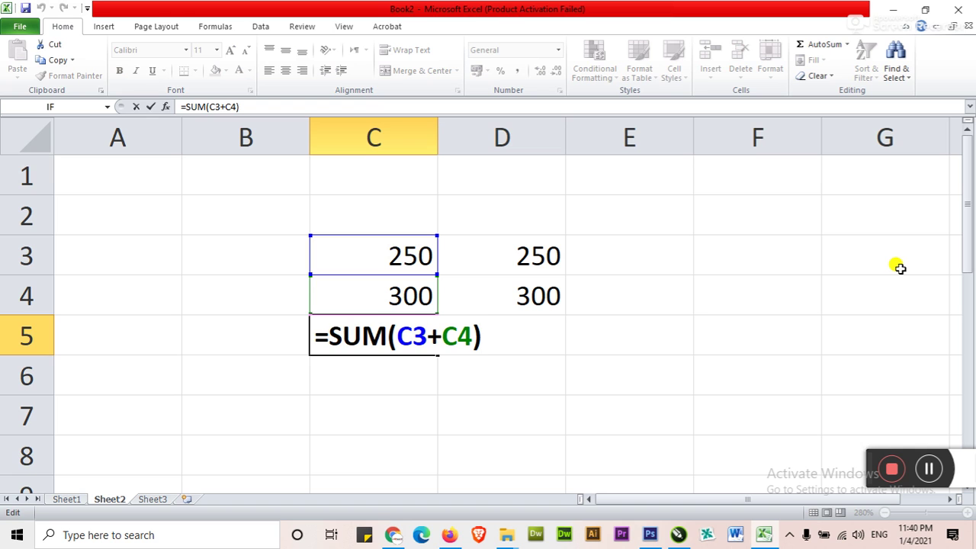
key("Return")
key("Up")
key("Right")
key("F2")
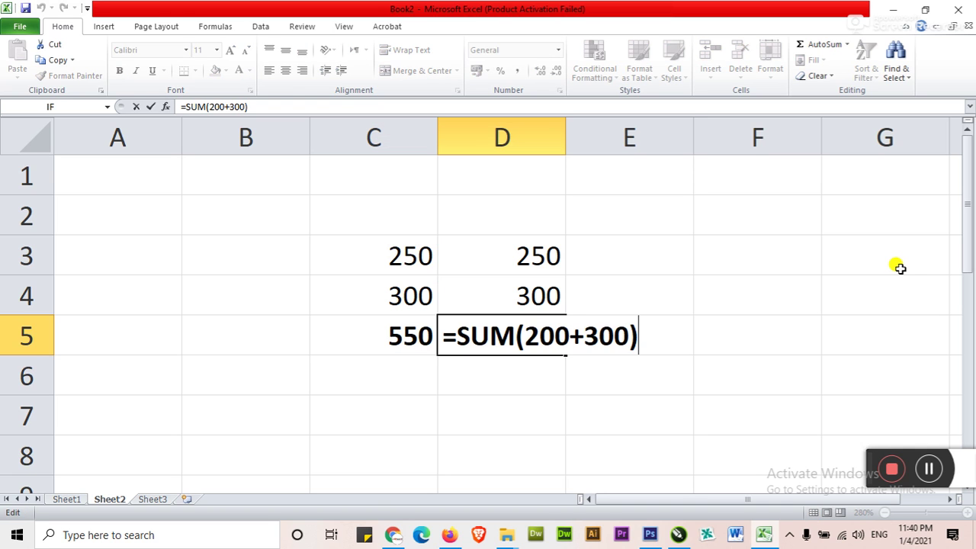
key("Return")
Step: Enter 500, 600, 700, 800 and 900 down column B in cells B2 to B6
key("Up")
key("Up")
key("Up")
key("Left")
key("Left")
key("Up")
key("Up")
key("Down")
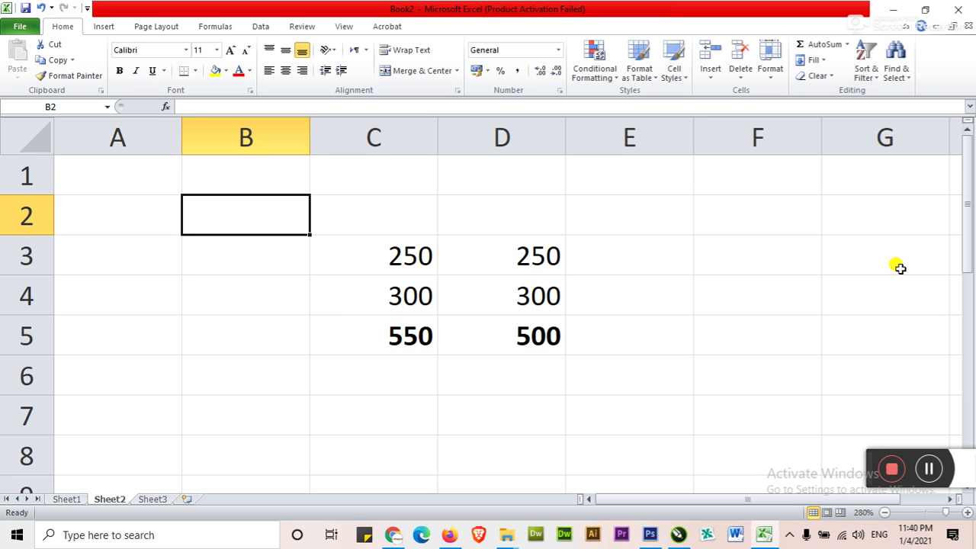
type("500")
key("Return")
type("600")
key("Return")
type("700")
key("Return")
type("800")
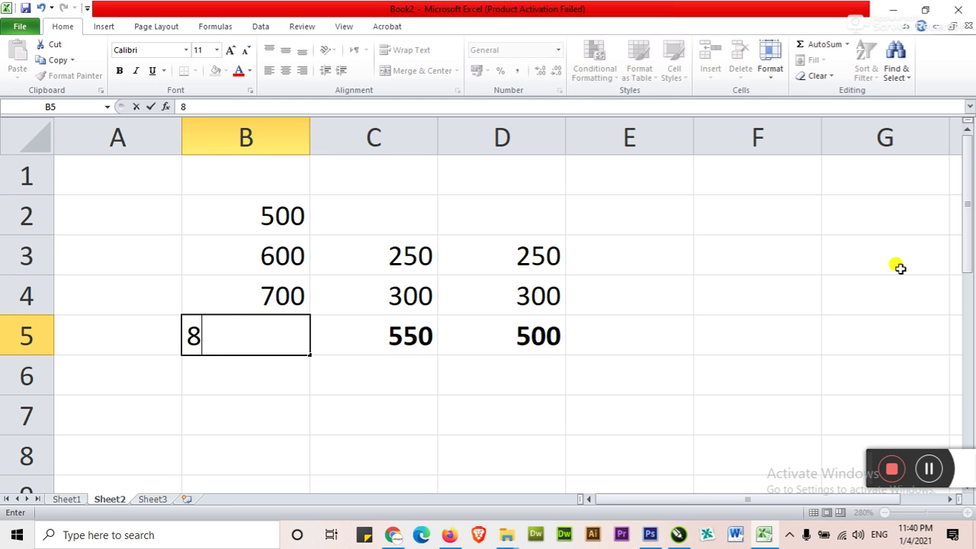
key("Return")
type("900")
key("Return")
Step: Go over the numbers in cells B2 to B6 and end on the empty cell B7
key("Up")
key("Up")
key("Up")
key("Up")
key("Up")
key("Down")
key("Down")
key("Down")
key("Down")
key("Down")
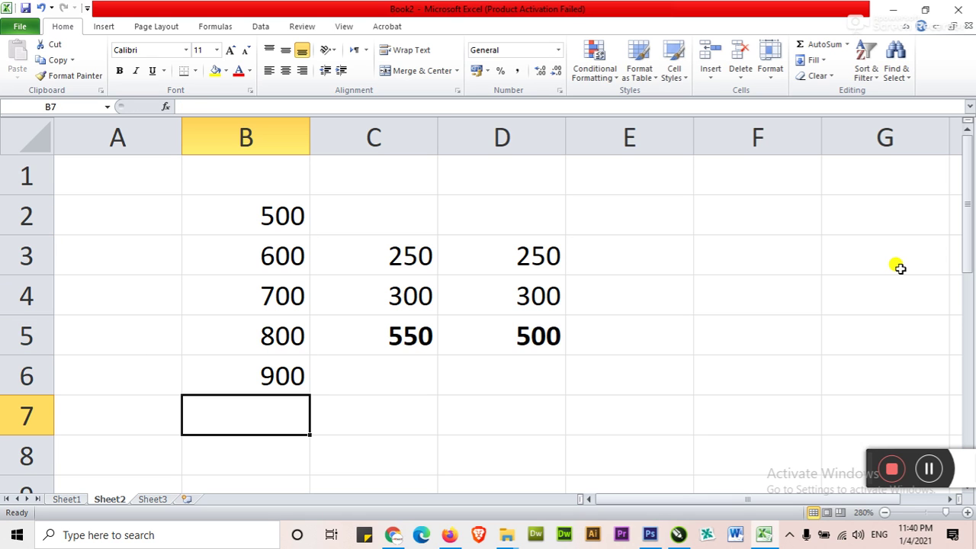
Step: Total the column in cell B7 with =SUM(B2+B3+B4+B5+B6) and make the result bold
type("=sum(")
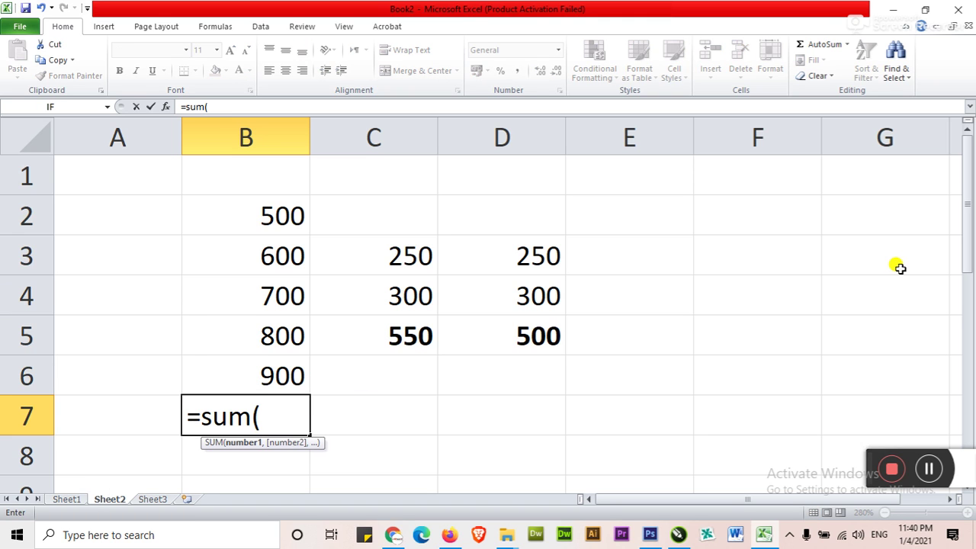
type("b2+b3b+")
key("BackSpace")
key("BackSpace")
type("+b")
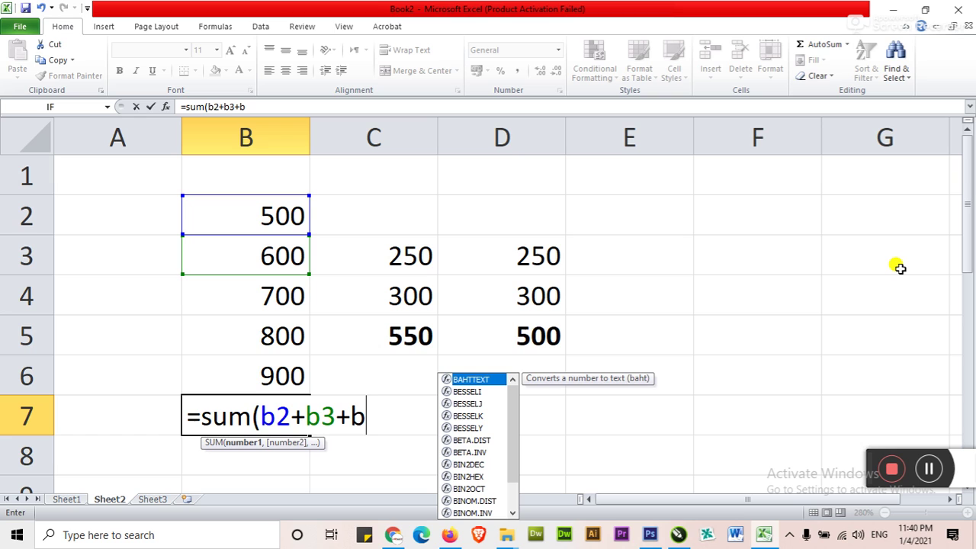
type("4+b5+b6")
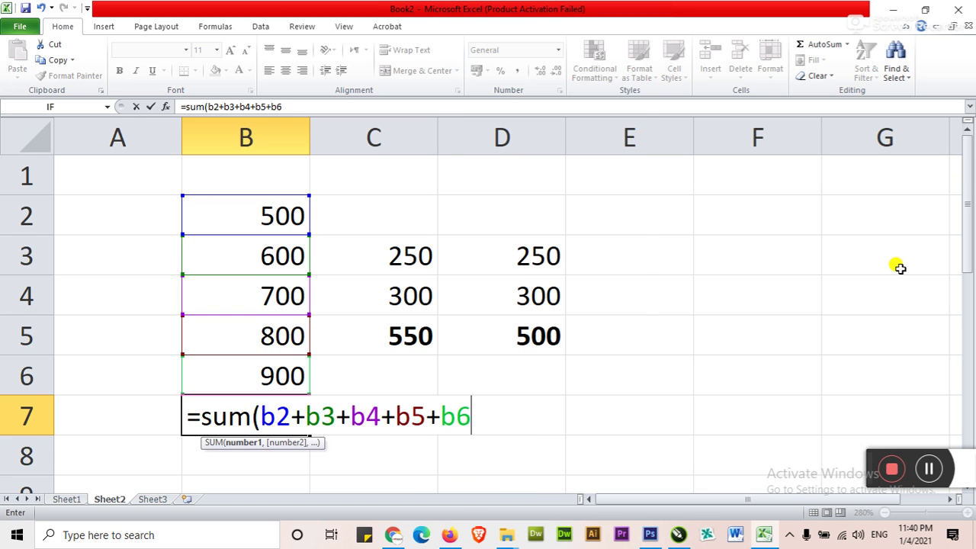
type(")")
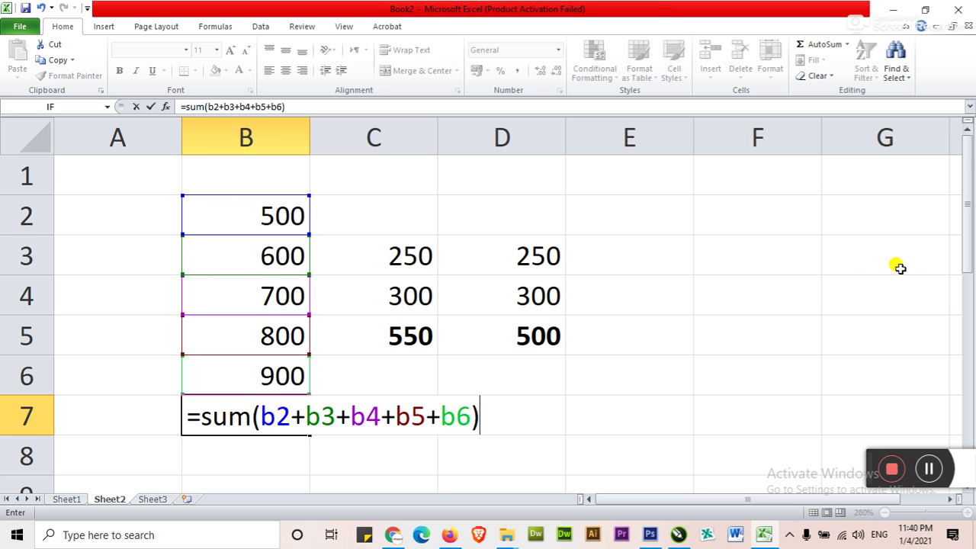
key("Return")
key("Up")
key("Up")
key("Down")
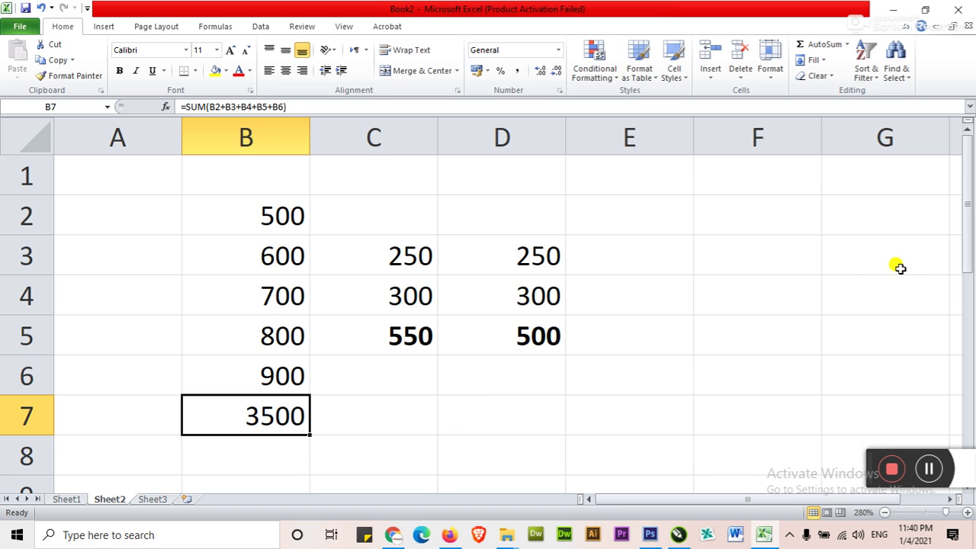
key("ctrl+b")
Step: Cut the formula in cell B7 back to its first reference, leaving =SUM(B2)
key("F2")
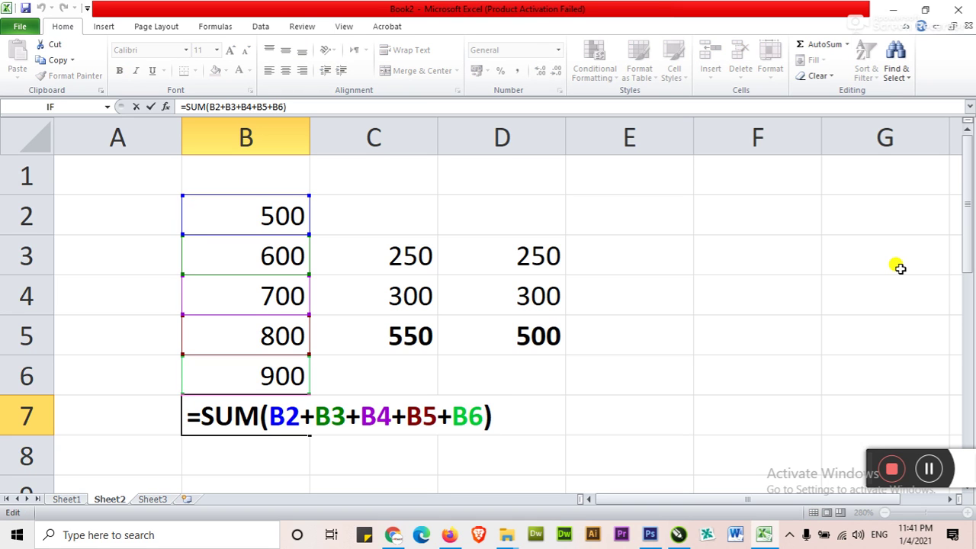
key("Left")
key("BackSpace")
key("BackSpace")
key("BackSpace")
key("BackSpace")
key("BackSpace")
key("BackSpace")
key("BackSpace")
key("BackSpace")
key("BackSpace")
key("BackSpace")
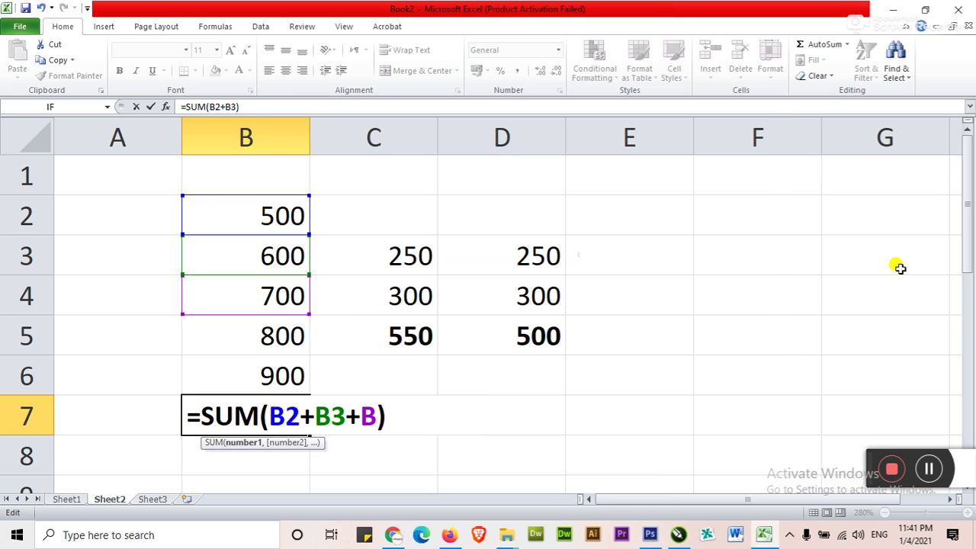
key("BackSpace")
key("BackSpace")
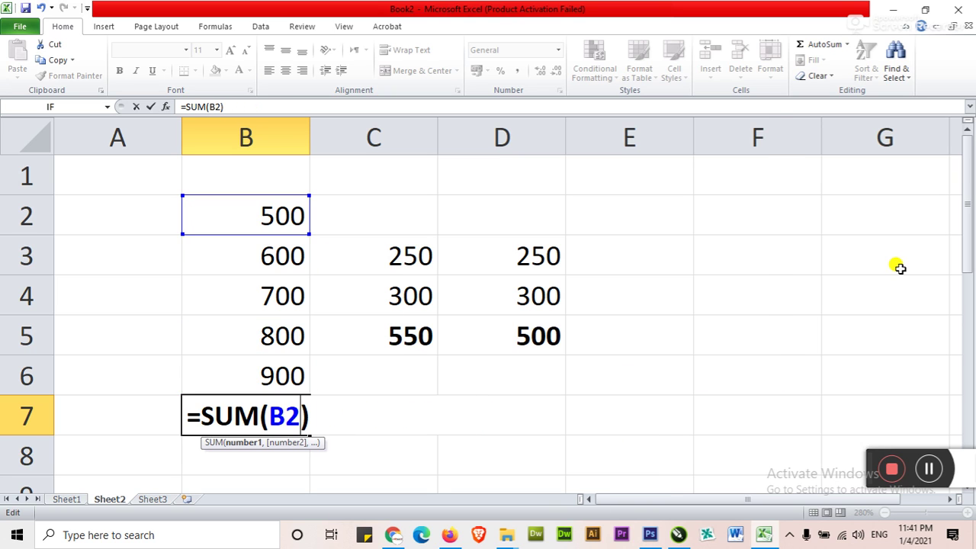
Step: Complete the formula in cell B7 as the range total =SUM(B2:B6) and keep the cell selected
type(":")
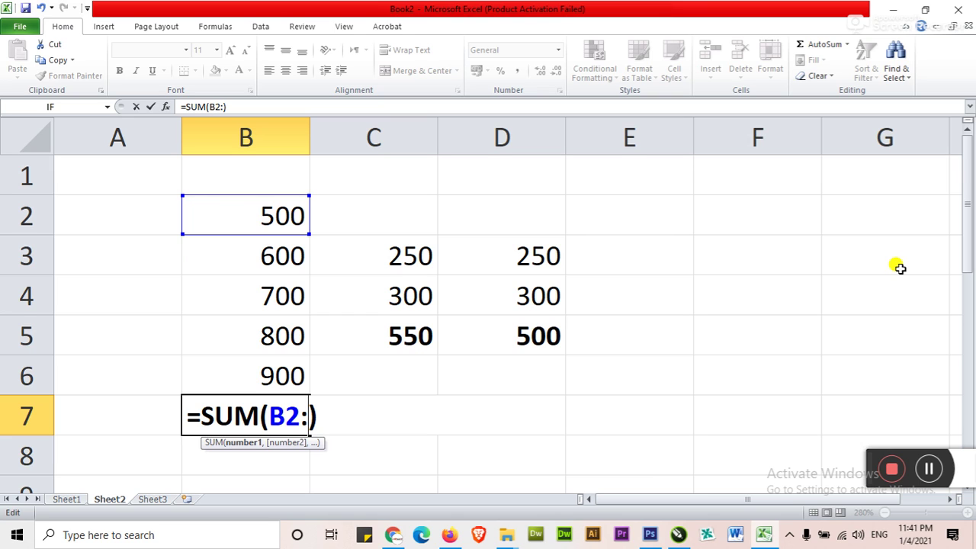
type("b6)")
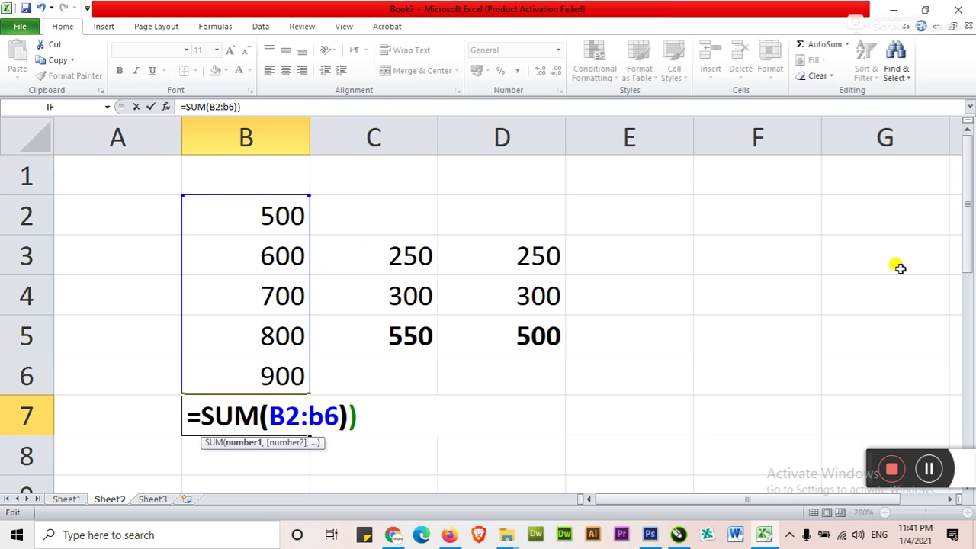
key("Left")
key("BackSpace")
key("Left")
key("Left")
key("shift+Right")
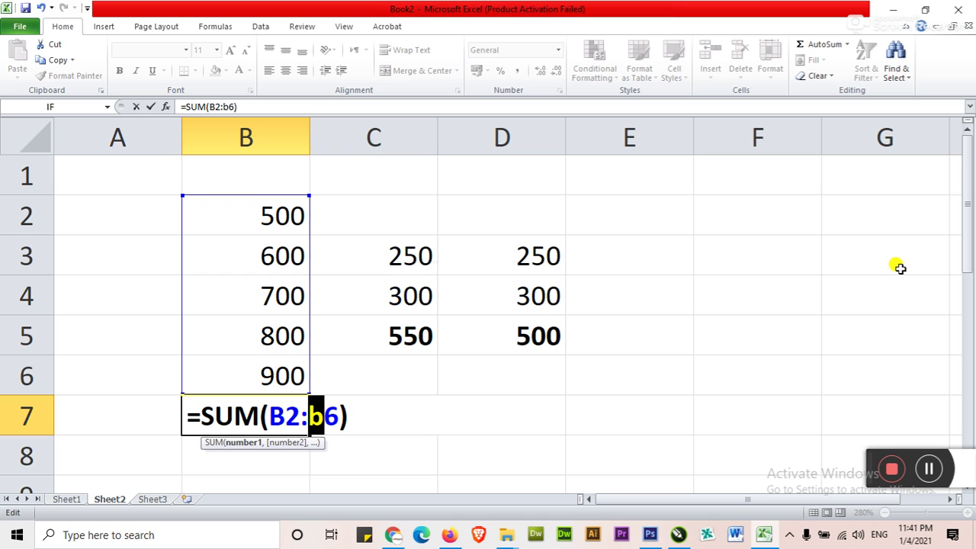
type("B")
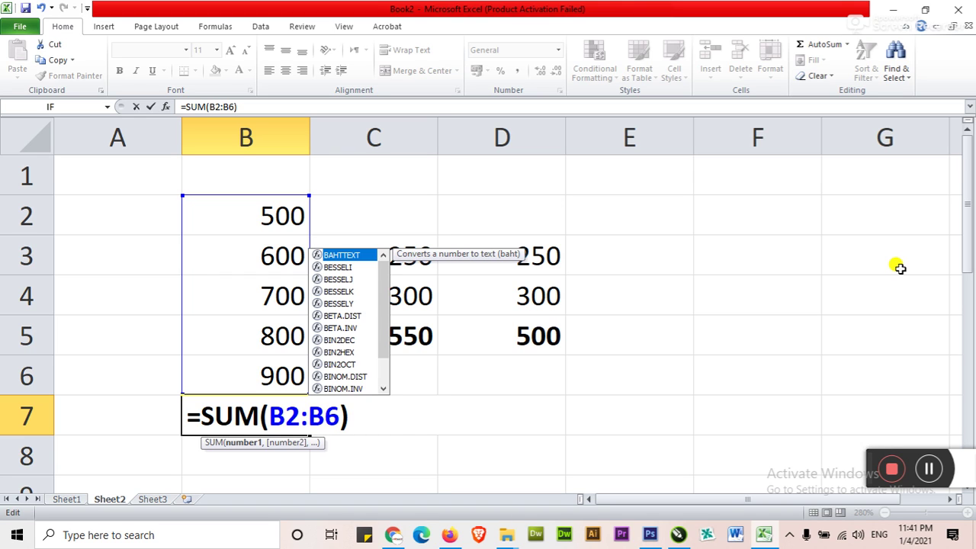
key("BackSpace")
type("b")
key("ctrl+Return")
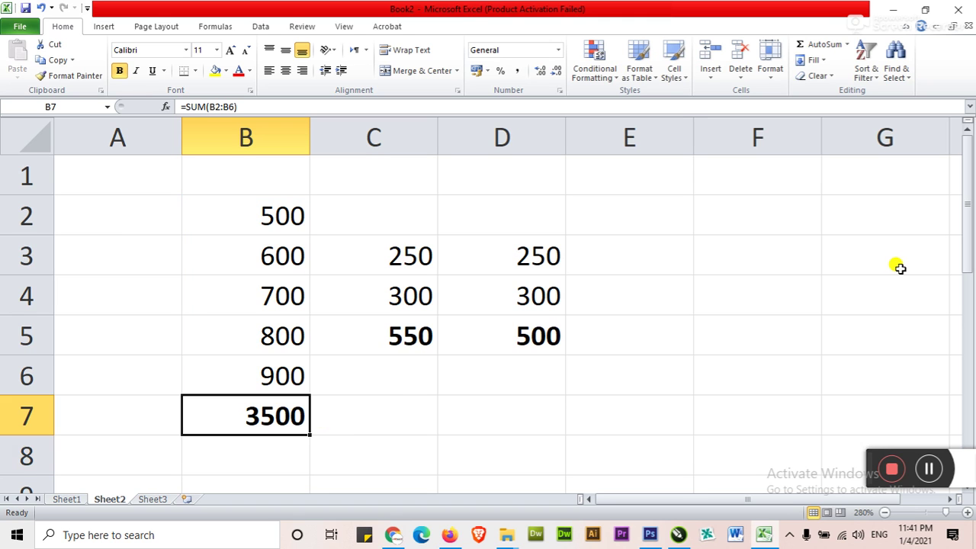
Step: Change cell B3 to 1000, B5 to 2000 and B6 to 500, returning to the bold total in B7
key("Up")
key("Up")
key("Up")
key("Up")
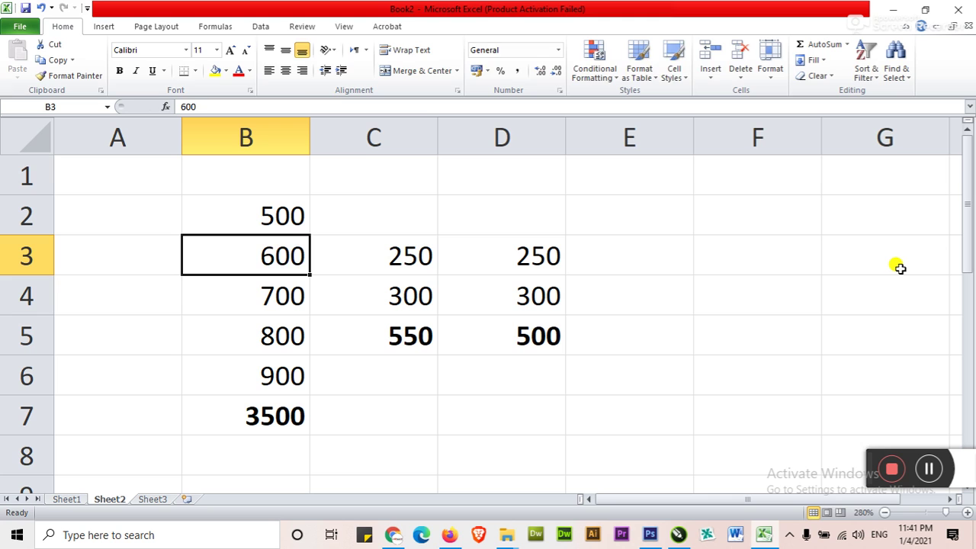
type("1000")
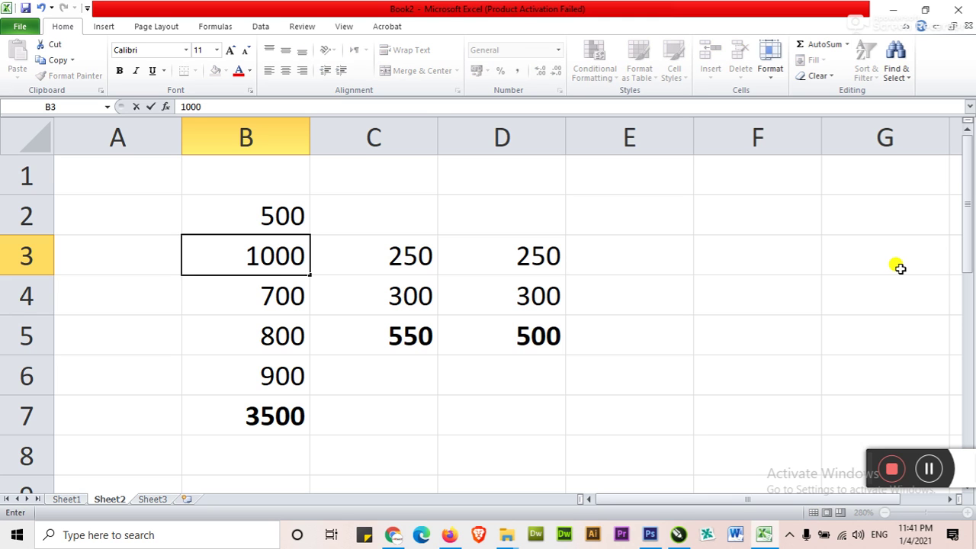
key("Down")
key("Down")
type("2000")
key("Return")
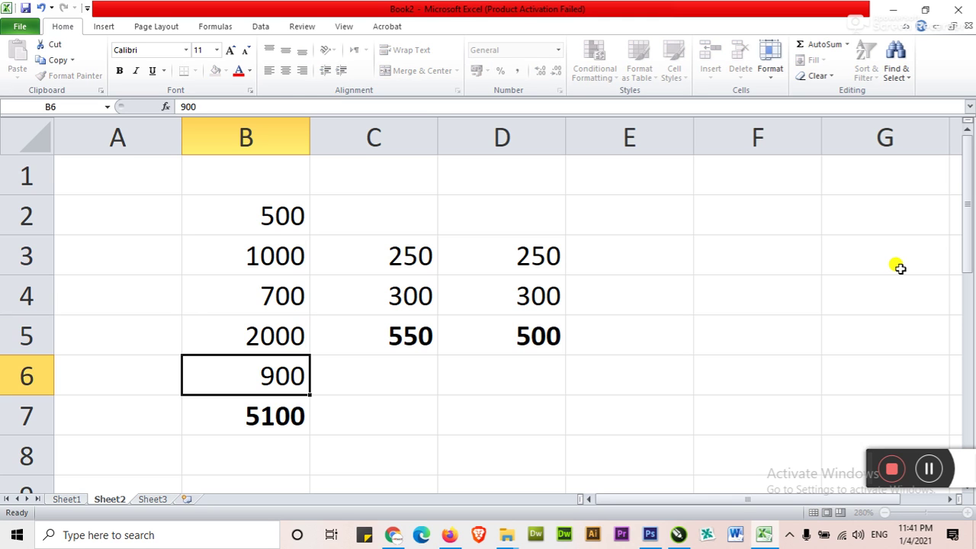
type("500")
key("Return")
key("ctrl+b")
key("ctrl+b")
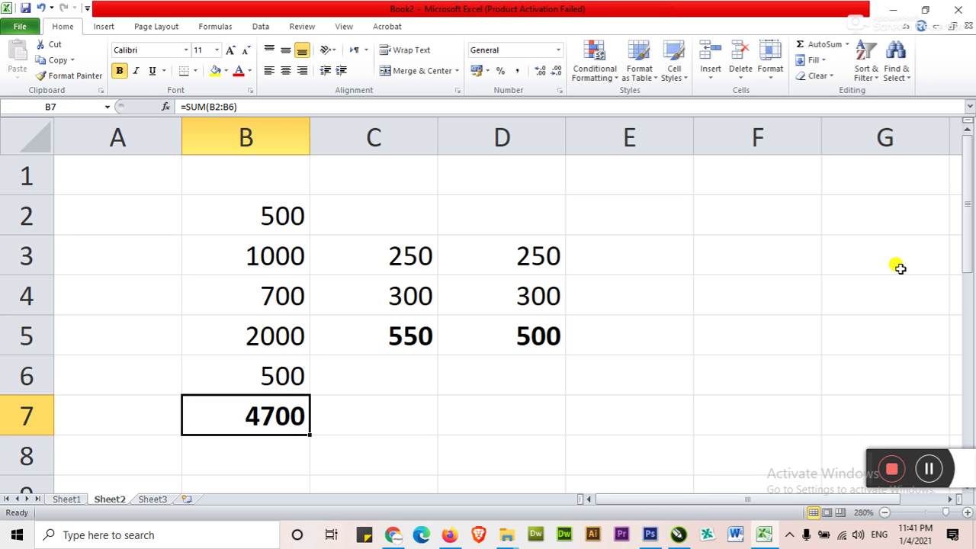
Step: Enter 25, 45, 65 and 75 across row 9 in cells B9 to E9
key("Right")
key("Right")
key("Down")
key("Down")
key("Left")
key("Left")
key("Down")
key("Up")
key("Up")
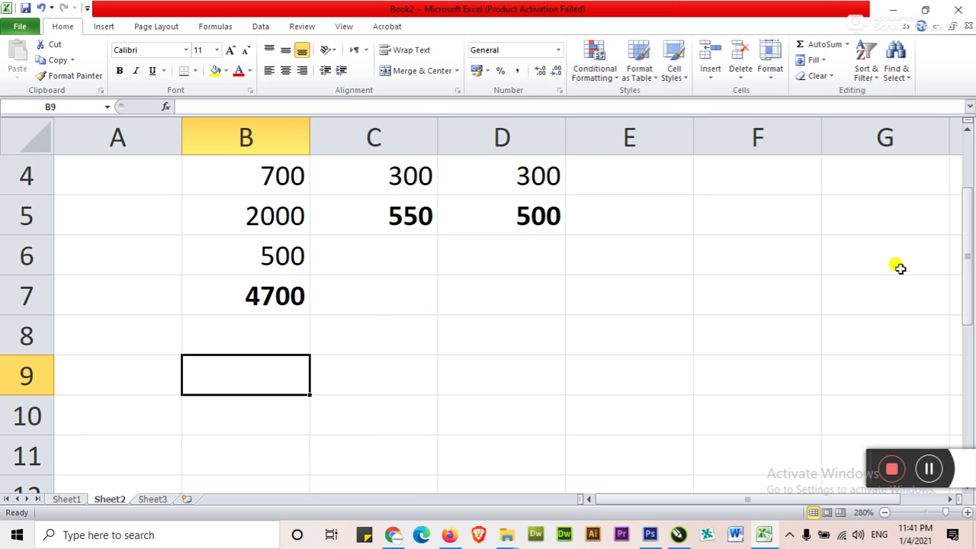
type("25")
key("Tab")
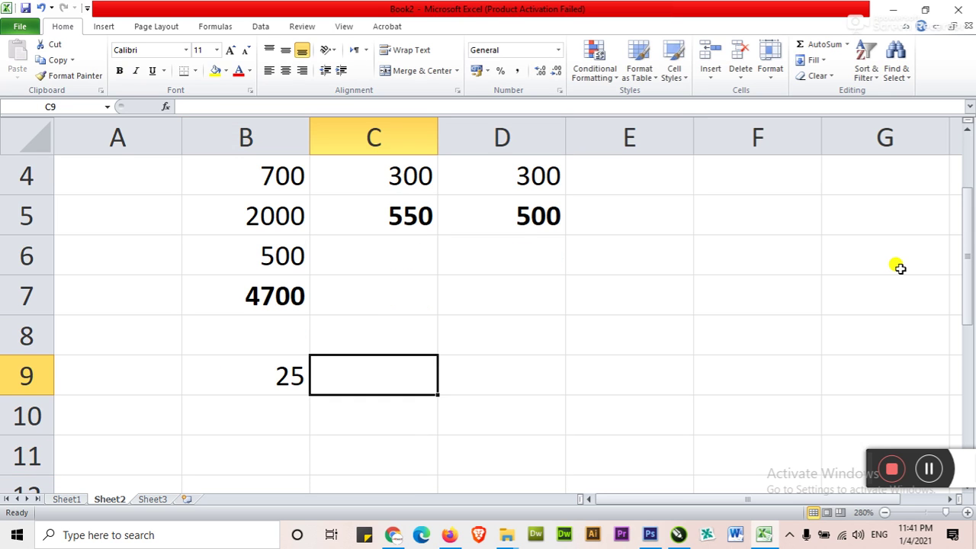
type("45")
key("Tab")
type("65")
key("Tab")
type("75")
key("Tab")
Step: Total the row in cell F9 with =SUM(B9:E9) and make the result bold
type("=")
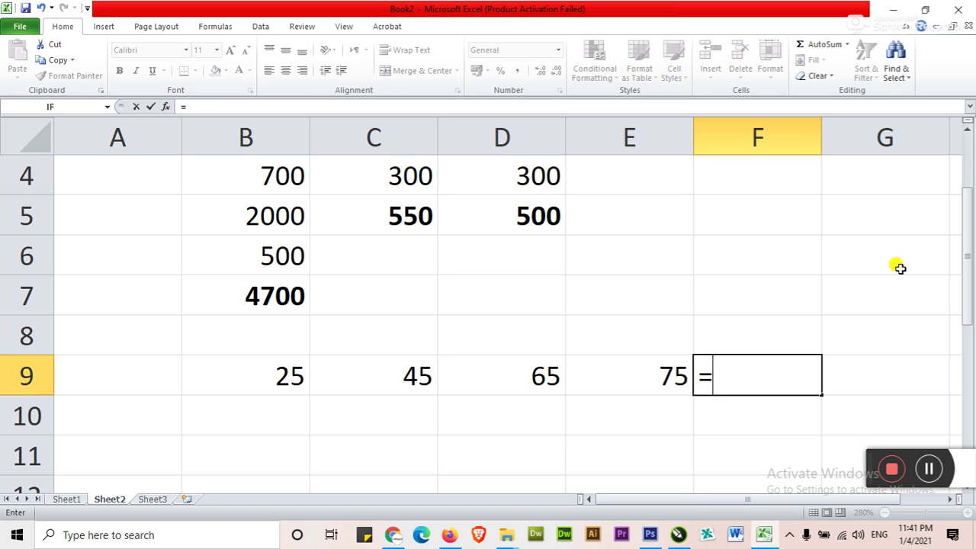
type("sum(b")
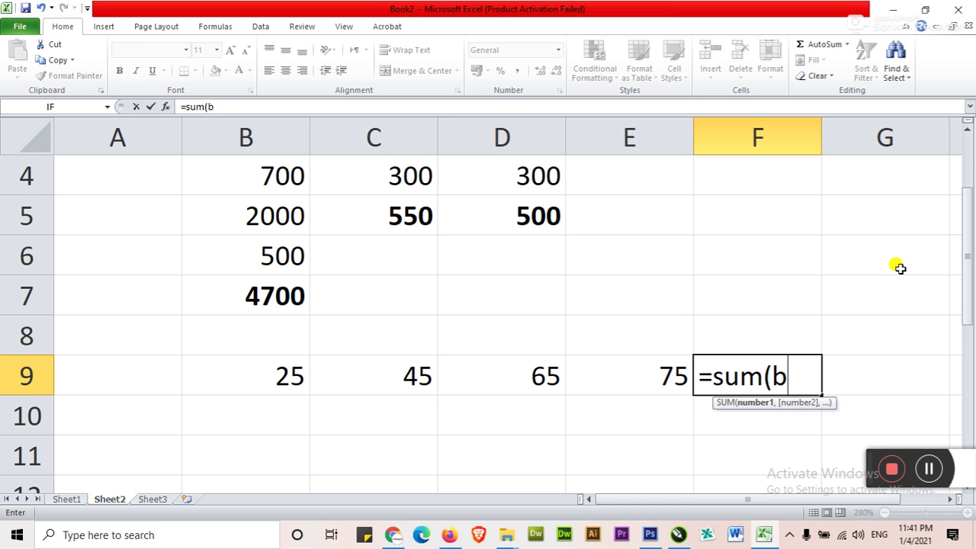
type("9+e9")
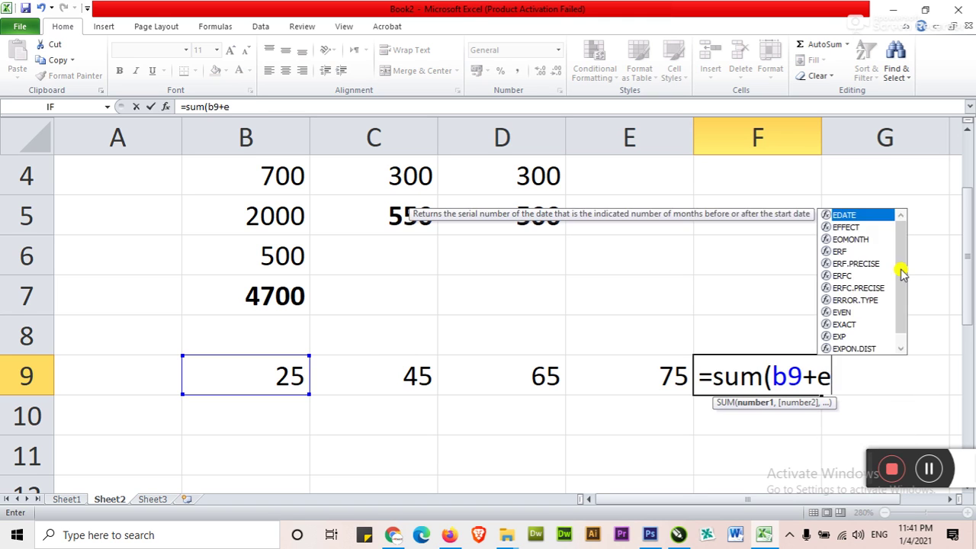
key("BackSpace")
key("BackSpace")
key("BackSpace")
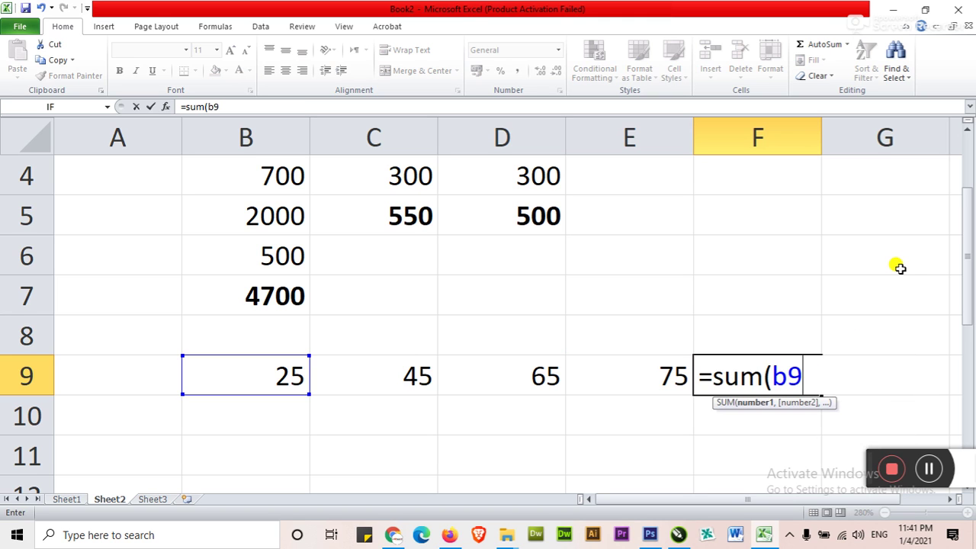
type(":e9)")
key("ctrl+Return")
key("ctrl+b")
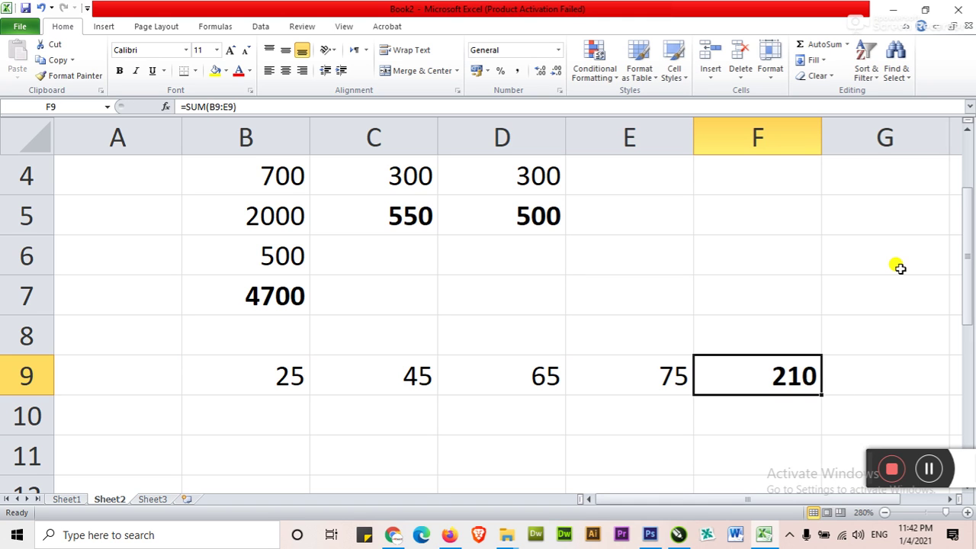
Step: Change the value in cell E9 to 100 and return to the row total in F9
key("Left")
key("Left")
key("Left")
key("Left")
key("Right")
key("Right")
key("Right")
key("Right")
key("Left")
key("Left")
key("Right")
type("100")
key("Right")
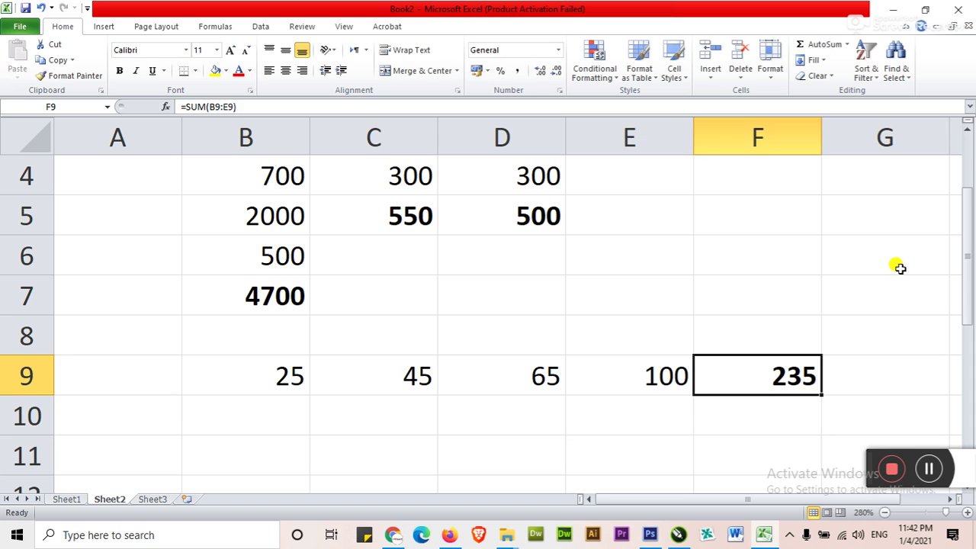
Step: Start a new number block by entering 43, 54, 65 and 54 across cells F2 to I2
key("Up")
key("Up")
key("Up")
key("Up")
key("Up")
key("Up")
key("Up")
key("Up")
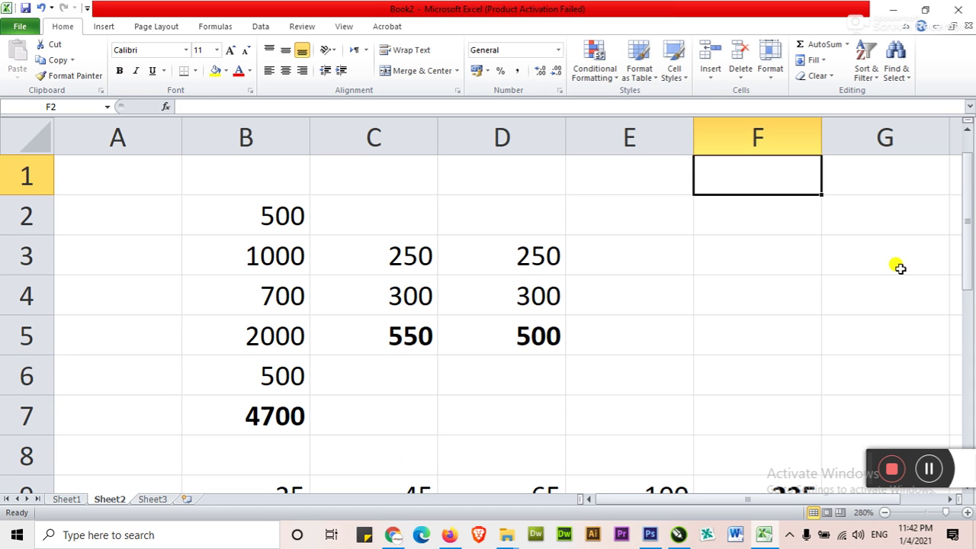
scroll(807, 250, "down", 2, "ctrl")
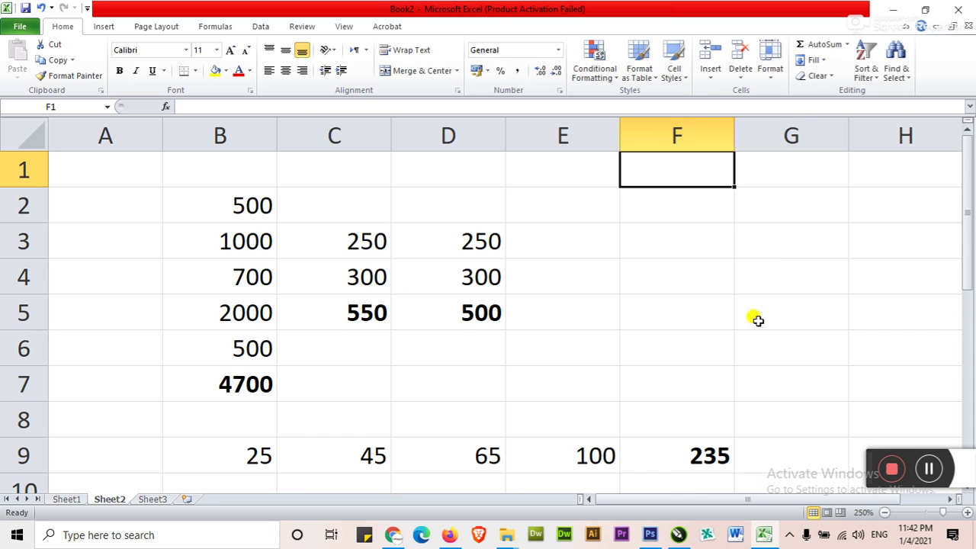
scroll(951, 506, "right", 4)
key("Down")
type("43")
key("Tab")
type("54")
key("Tab")
type("65")
key("Tab")
type("54")
Step: Fill the block's first two columns with 43 in F3, 43 in G3, 54 in G4 and 45 in F4
key("Down")
key("Left")
key("Left")
key("Left")
type("43")
key("Return")
key("Right")
key("Up")
type("43")
key("Return")
type("54")
key("Return")
key("Left")
key("Up")
type("45")
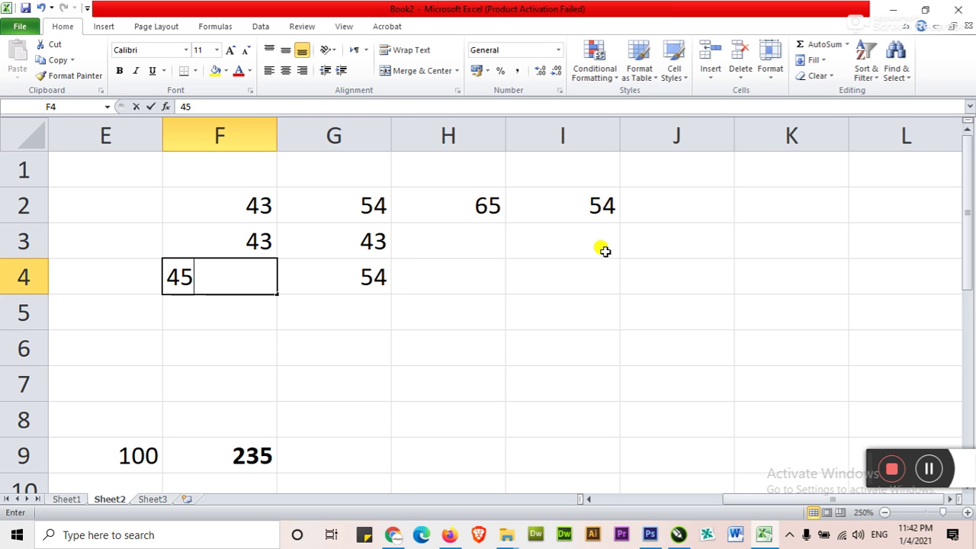
Step: Fill the block's last two columns with 34 in H3, 34 in I3, 43 in H4 and 34 in I4
key("Right")
key("Right")
key("Up")
type("34")
key("Right")
key("Down")
key("Up")
type("34")
key("Return")
key("Left")
type("43")
key("Return")
key("Right")
key("Up")
type("34")
key("Return")
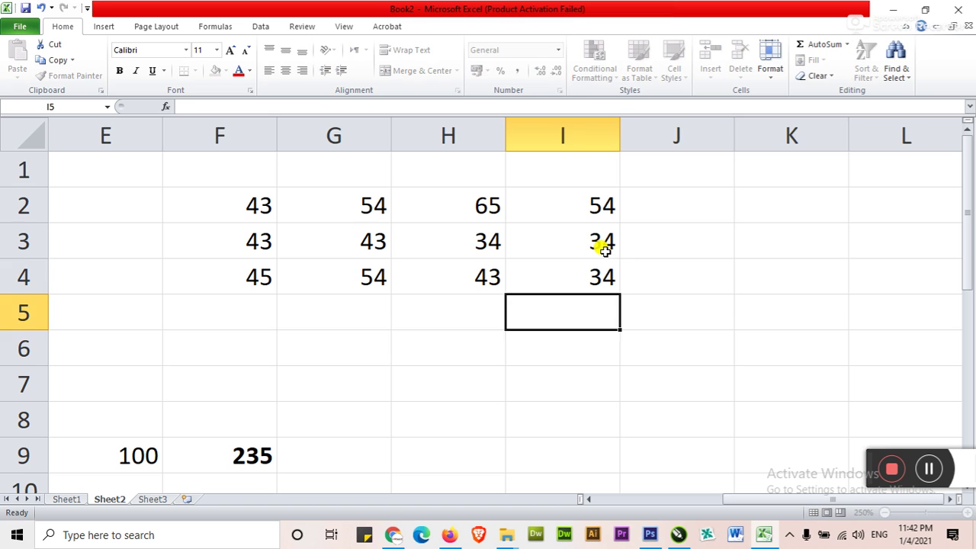
Step: Complete the number block's last row by entering 43 in each of the cells F5 to I5
key("Left")
key("Left")
key("Left")
type("4343")
key("Right")
type("43")
key("Right")
type("43")
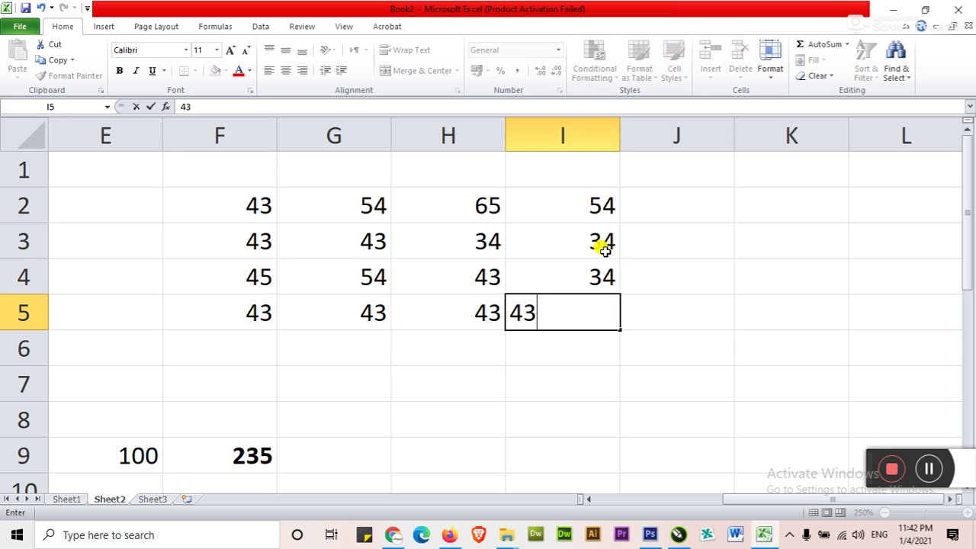
key("Return")
key("Return")
key("Left")
key("Right")
key("Up")
key("Up")
key("Up")
key("Up")
key("Left")
key("Left")
key("Left")
key("Down")
key("Down")
key("Down")
key("Right")
key("Right")
key("Right")
key("Right")
key("Right")
key("Down")
key("Down")
key("Left")
type("=sum(")
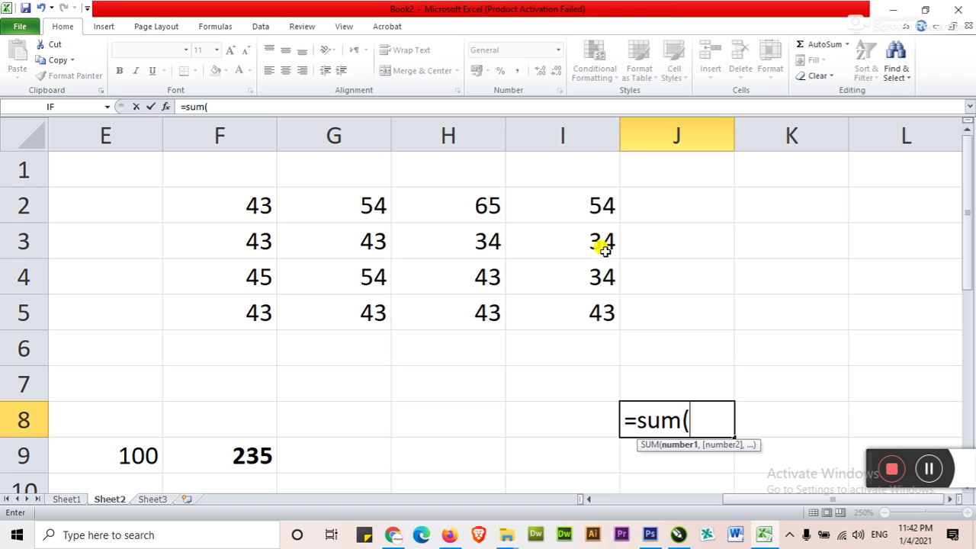
key("Escape")
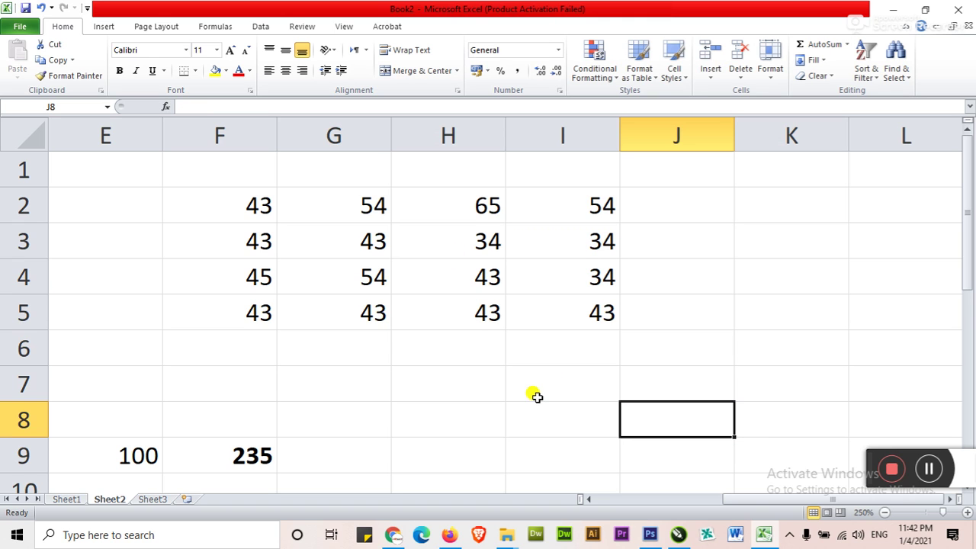
Step: Mark the block's corner cells by filling F2 with yellow and I5 with red
left_click(245, 194)
left_click(556, 312)
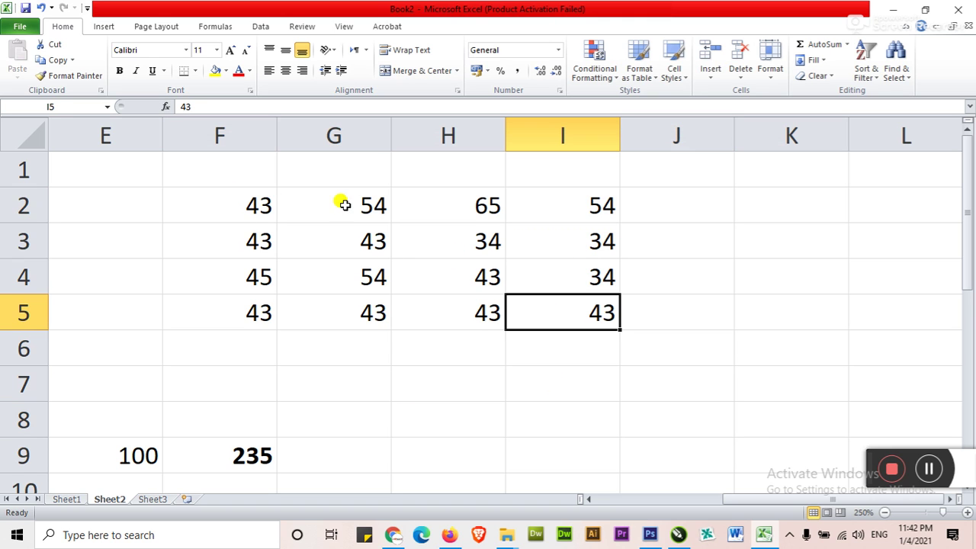
left_click(245, 204)
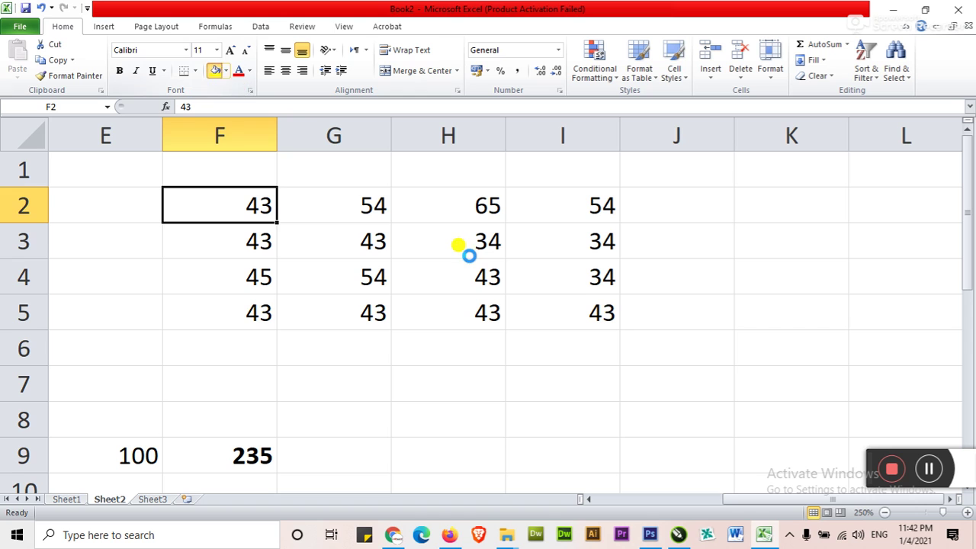
left_click(216, 70)
left_click(582, 312)
left_click(226, 70)
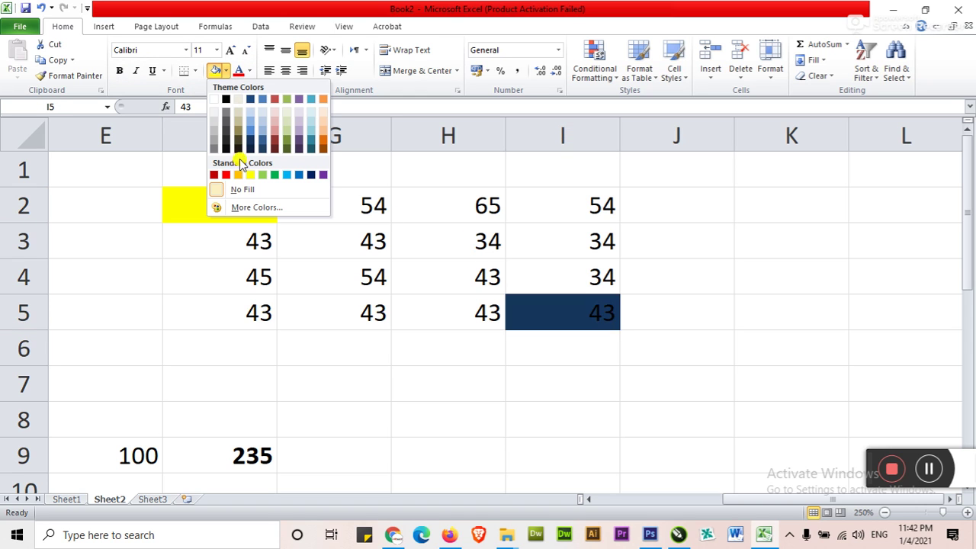
left_click(225, 176)
Step: Total the whole block in J8 with =SUM(F2:I5) and make the result bold
left_click(686, 405)
type("=")
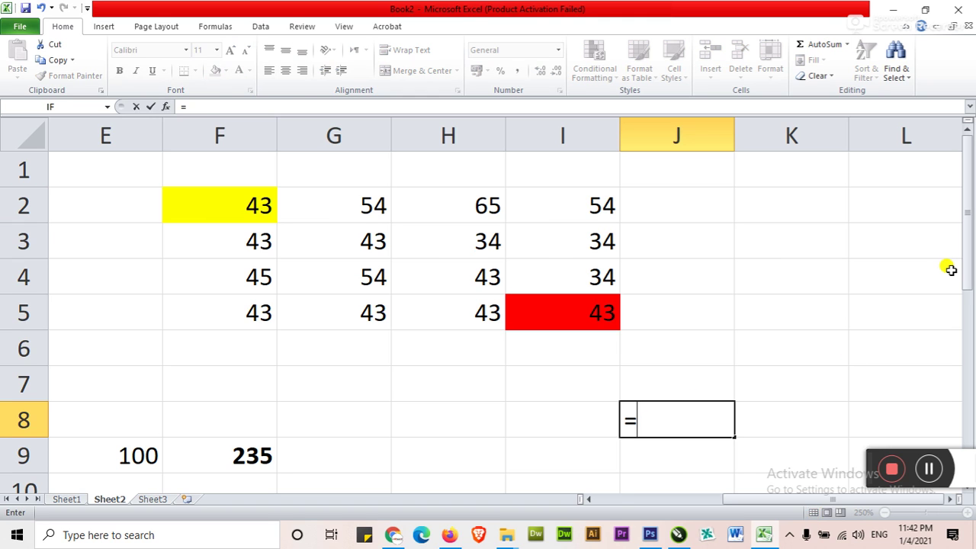
type("sum(f")
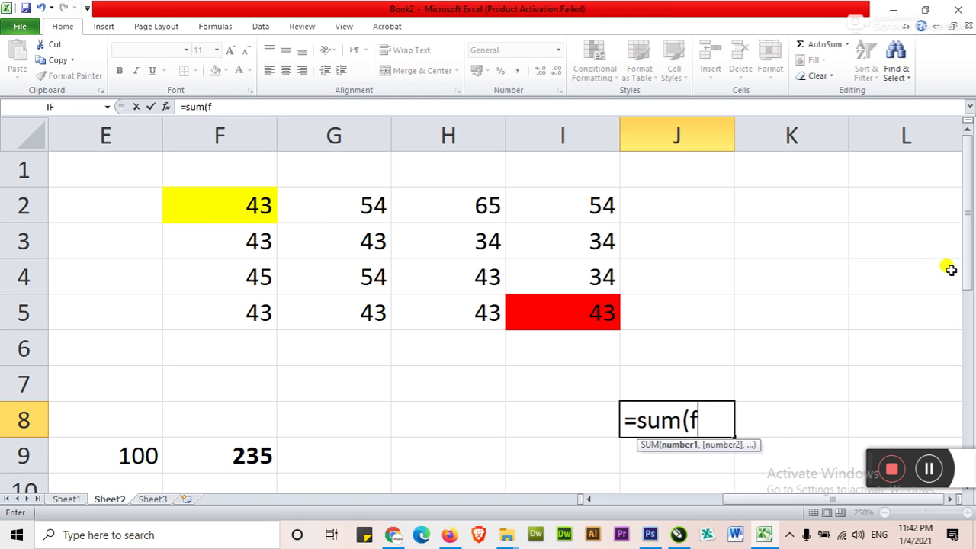
type("2:i")
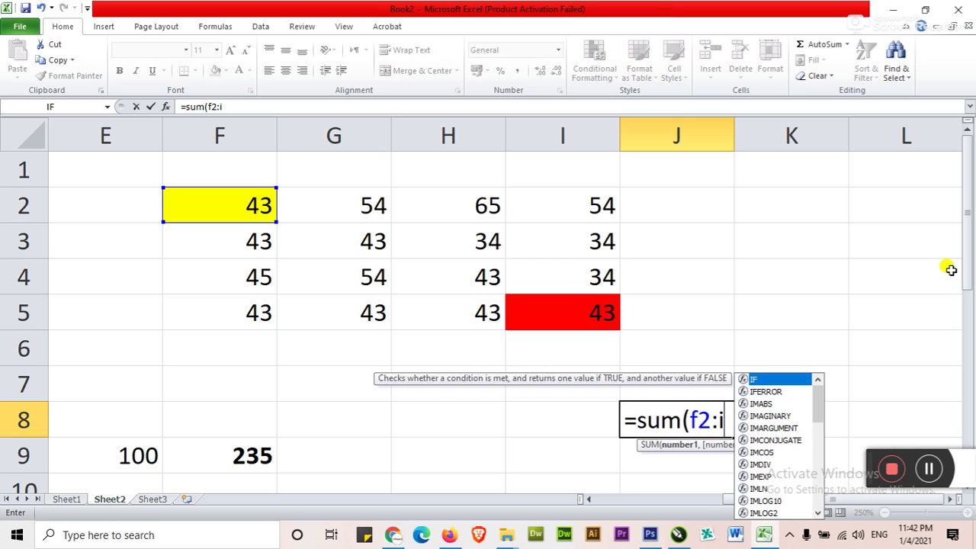
type("5)")
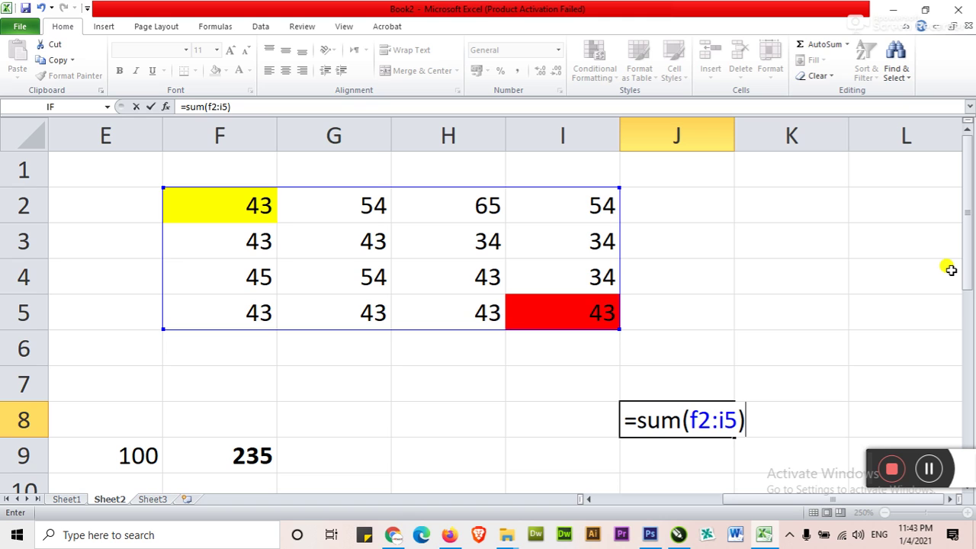
key("ctrl+Return")
key("ctrl+b")
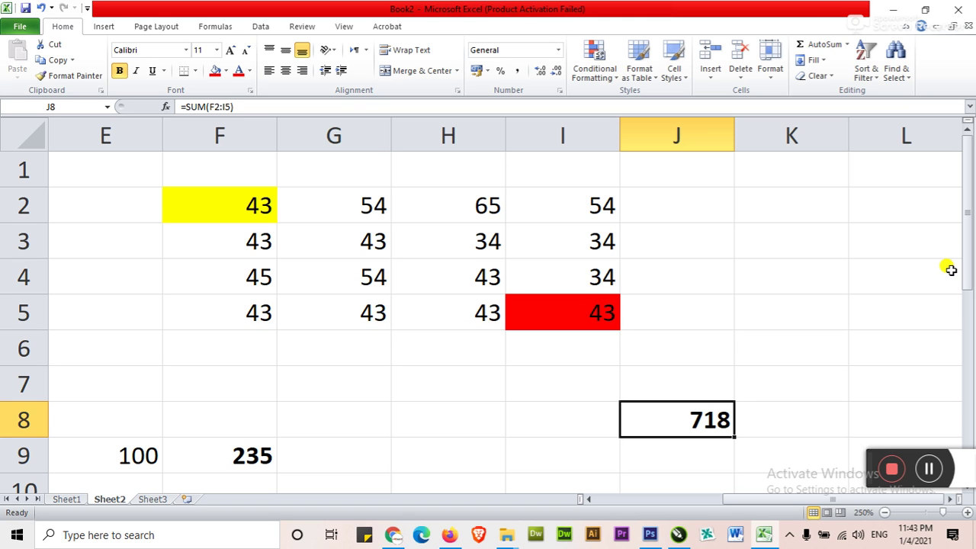
Step: Change the values in cells G4 and G5 to 100
key("Left")
key("Up")
key("Up")
key("Up")
key("Up")
key("Up")
key("Left")
key("Left")
key("Left")
key("Right")
key("Right")
key("Left")
key("Down")
type("100")
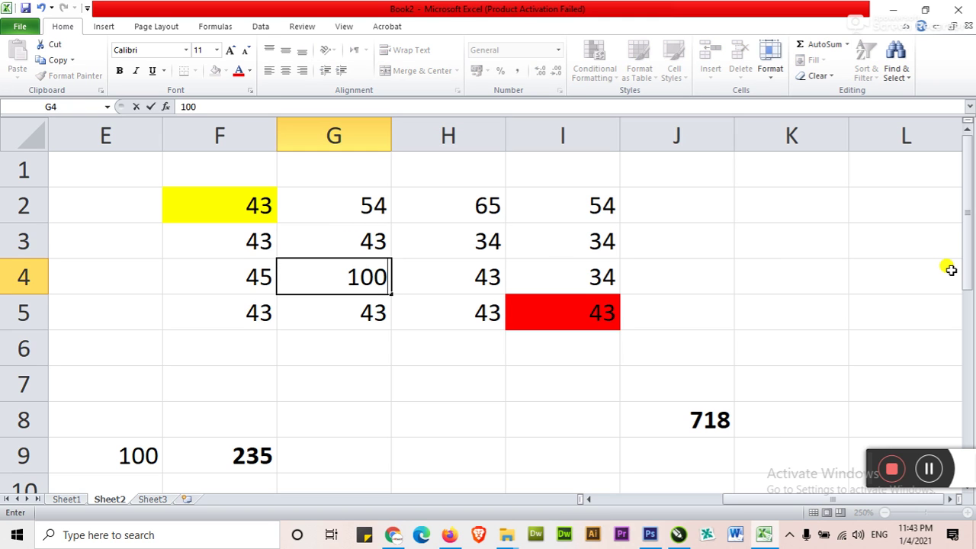
key("Return")
type("100")
key("Return")
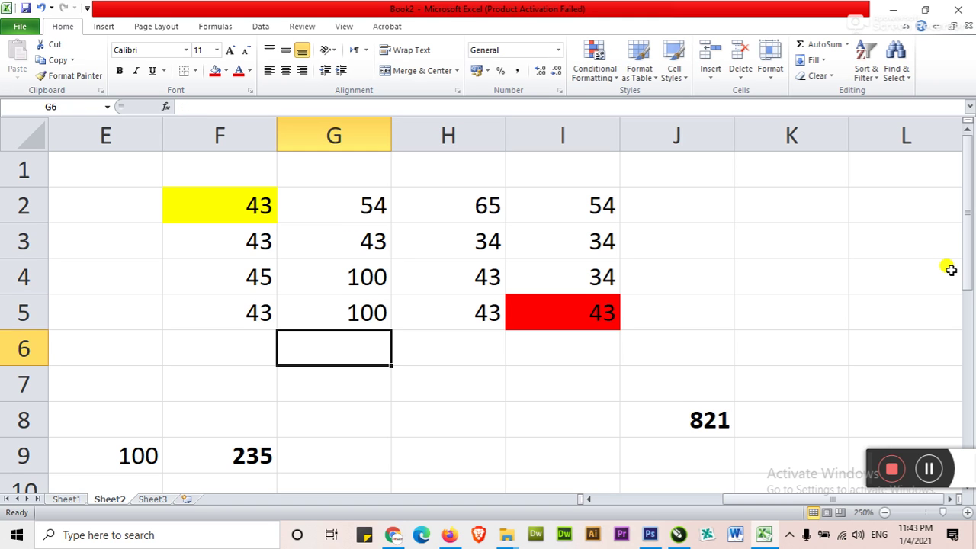
Step: Total the block's first column in F6 with =SUM(F2:F5) and make the result bold
key("Left")
type("=")
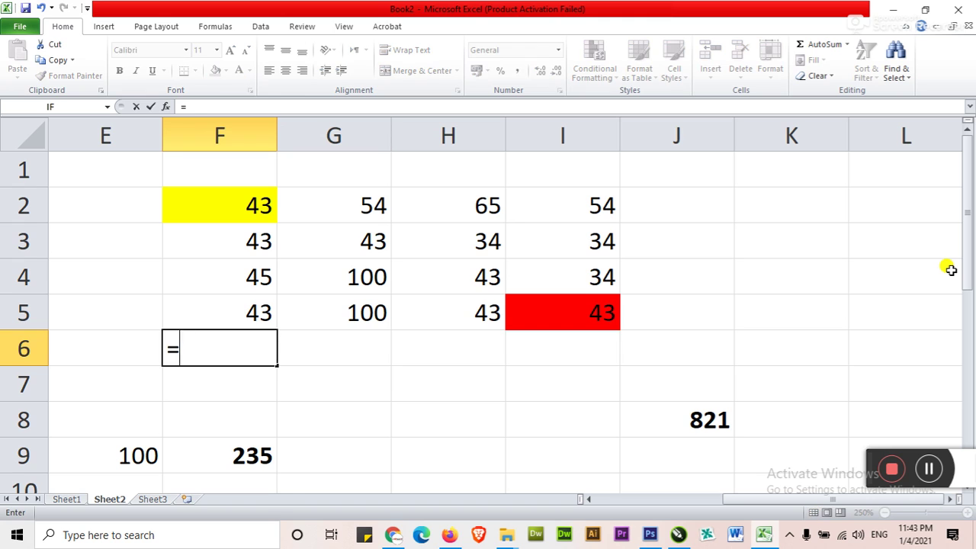
type("sum(")
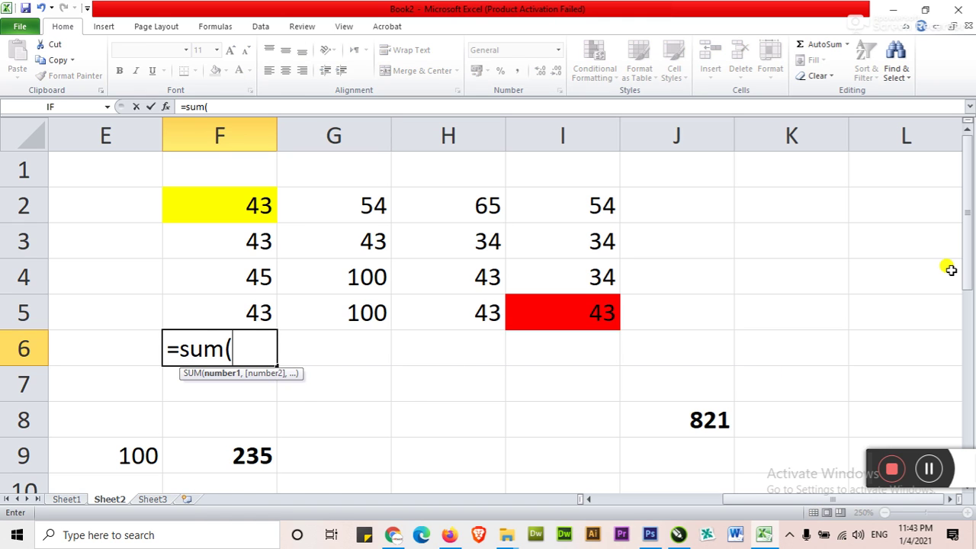
type("f2")
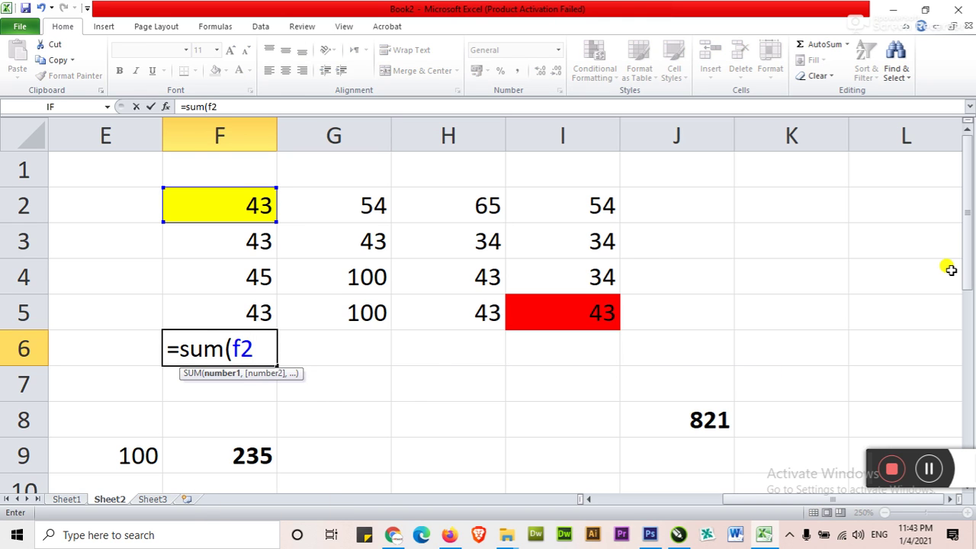
type(":f3")
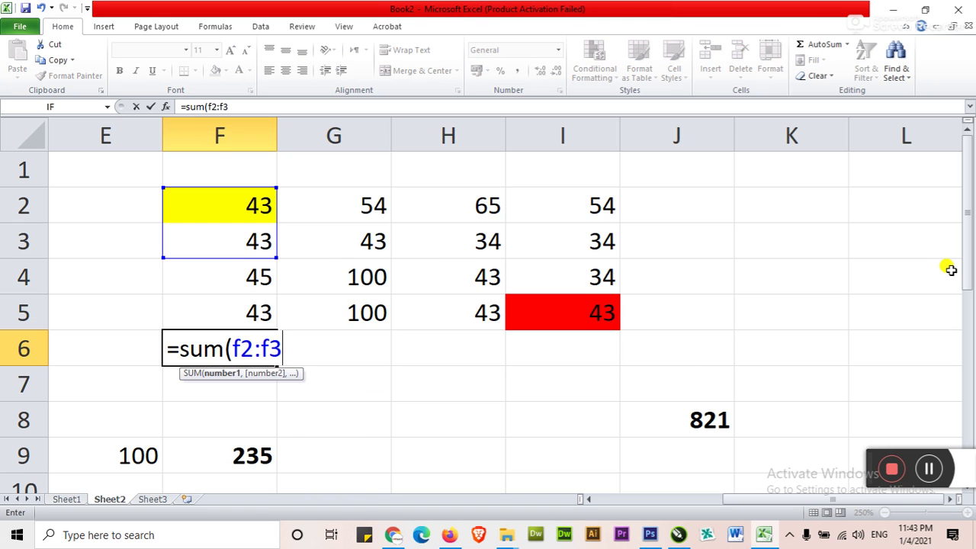
key("BackSpace")
type("4")
key("BackSpace")
type("5)")
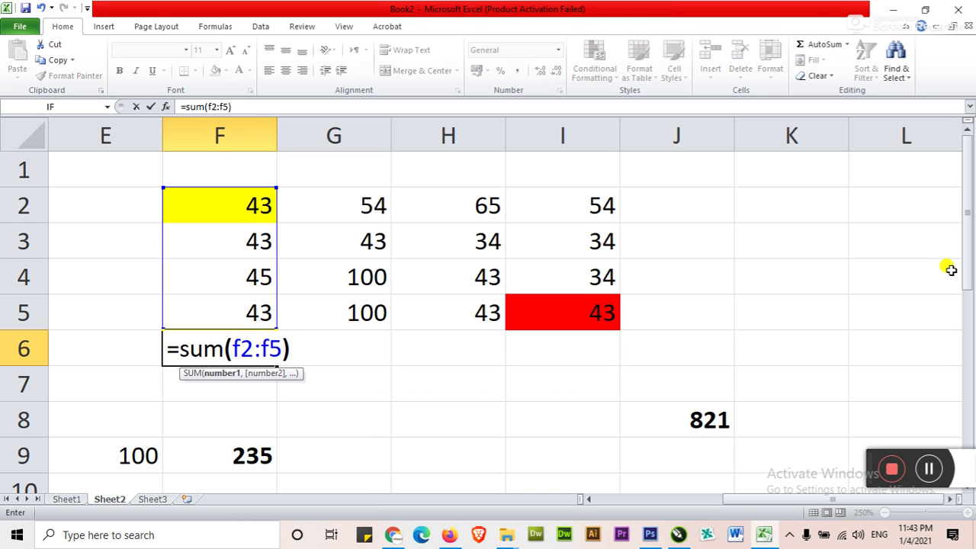
key("ctrl+Return")
key("ctrl+b")
Step: Look over the column F values above the F6 total and the neighbouring cells in row 6
key("Up")
key("Up")
key("Up")
key("Up")
key("Up")
key("Down")
key("Down")
key("Down")
key("Down")
key("Down")
key("Right")
key("Right")
key("Right")
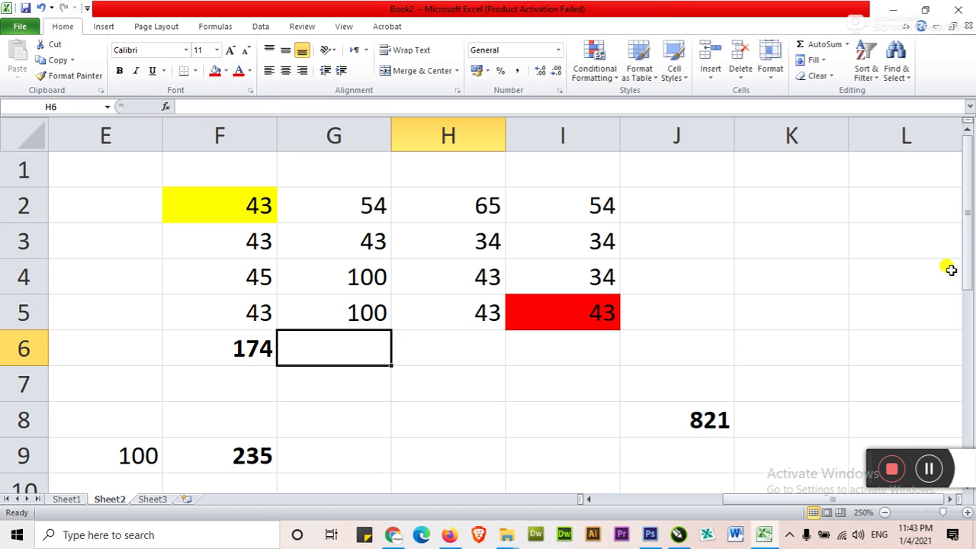
Step: Copy the F6 total formula and paste it into G6, H6 and I6
key("Left")
key("Left")
key("Left")
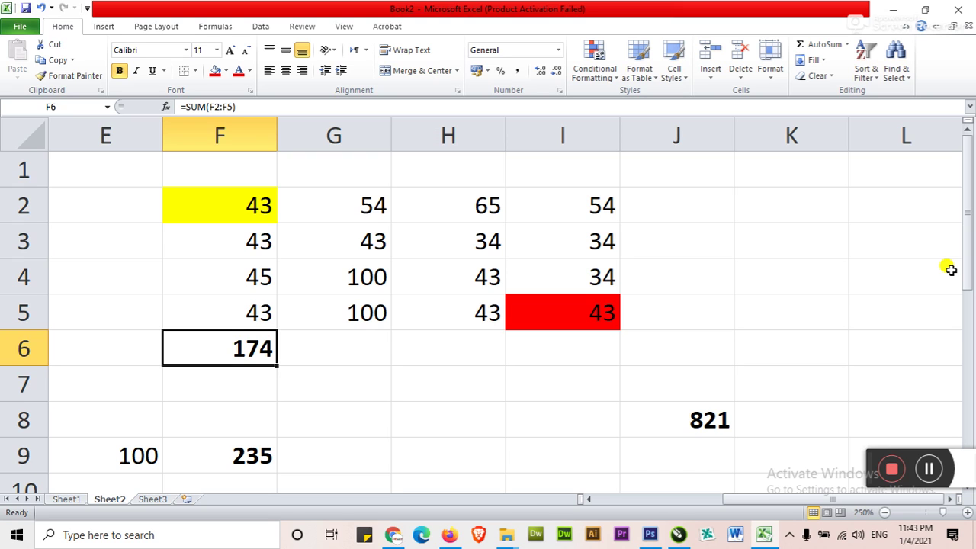
key("ctrl+c")
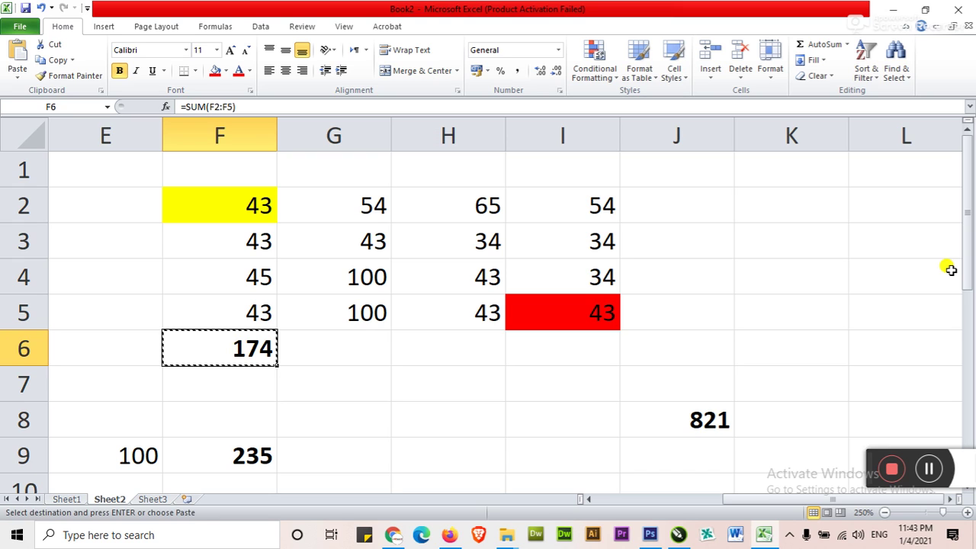
key("Right")
key("ctrl+v")
key("Right")
key("ctrl+v")
key("Right")
key("ctrl+v")
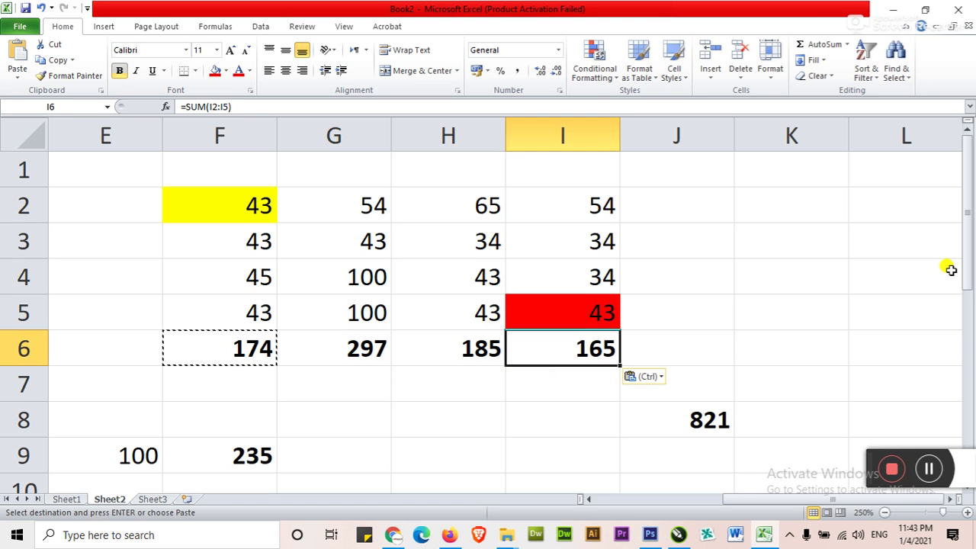
Step: Clear the totals in cells F6 to I6, and undo the clearing of F6
key("BackSpace")
key("Left")
key("BackSpace")
key("Left")
key("BackSpace")
key("Left")
key("BackSpace")
key("Right")
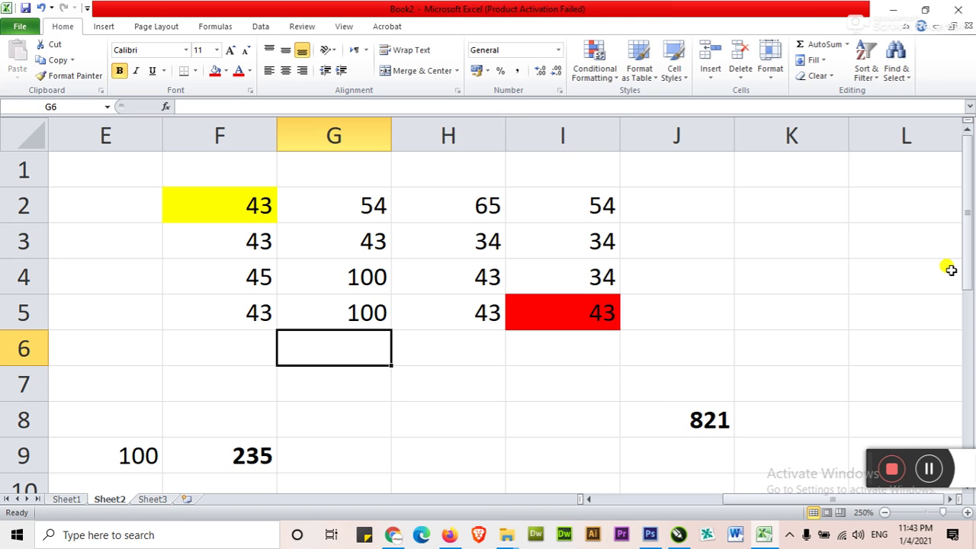
key("Left")
key("ctrl+z")
key("Down")
key("Up")
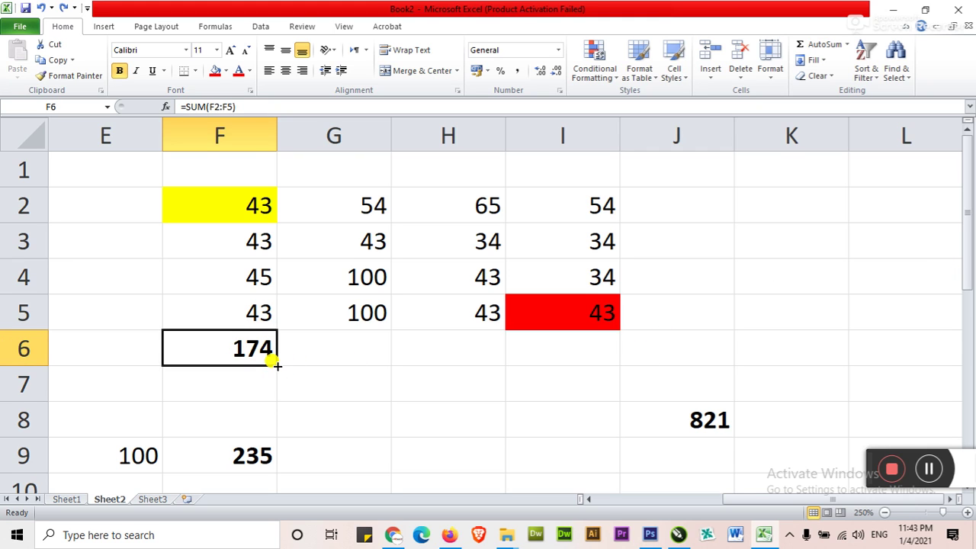
Step: Fill the F6 total formula across to I6 and inspect the formula in each of the four cells
left_click_drag(276, 366, 578, 360)
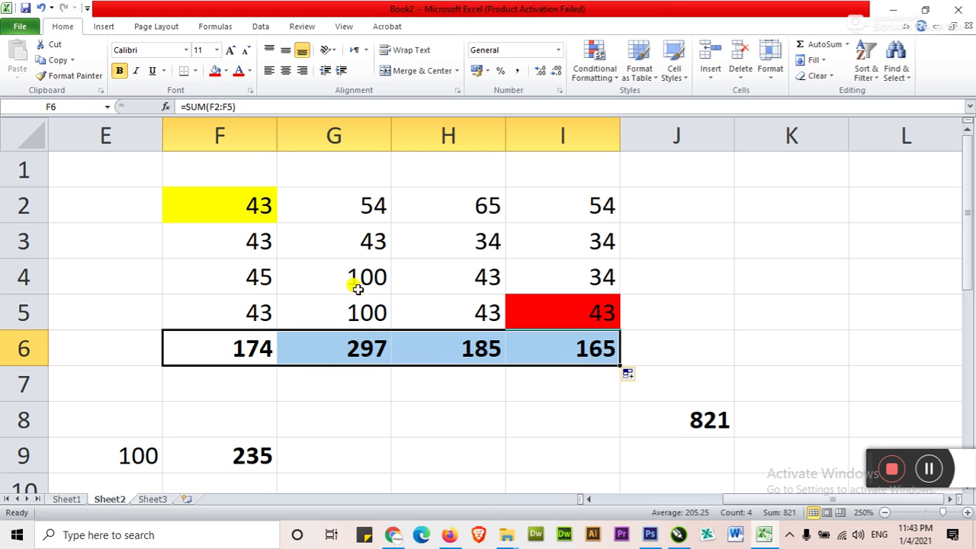
left_click(236, 344)
key("F2")
key("Tab")
key("F2")
key("Tab")
key("F2")
key("Tab")
key("F2")
key("Return")
Step: Total the block's first row in J2 with =SUM(F2:I2), correcting the mistyped opening parenthesis
key("Right")
key("Up")
key("Up")
key("Up")
key("Up")
key("Up")
type("=su")
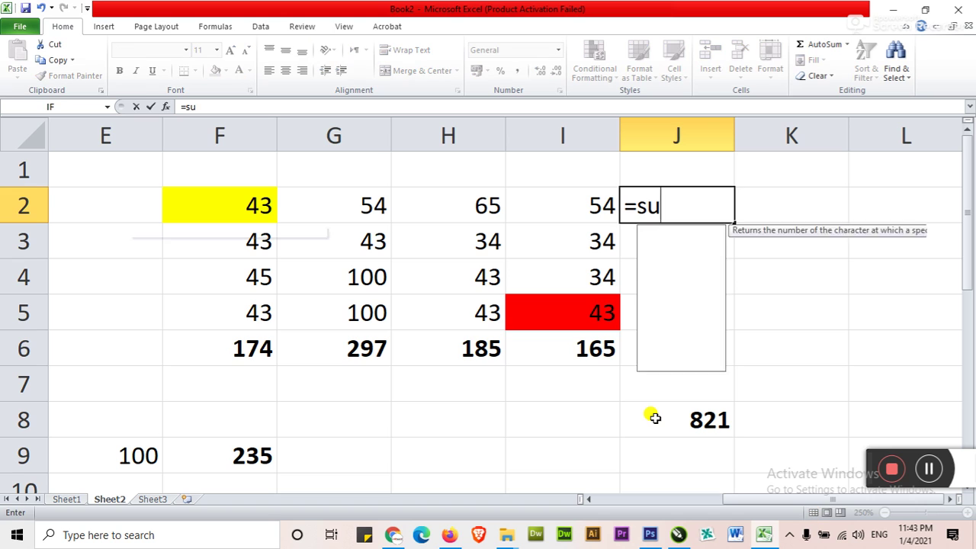
type("m9f2")
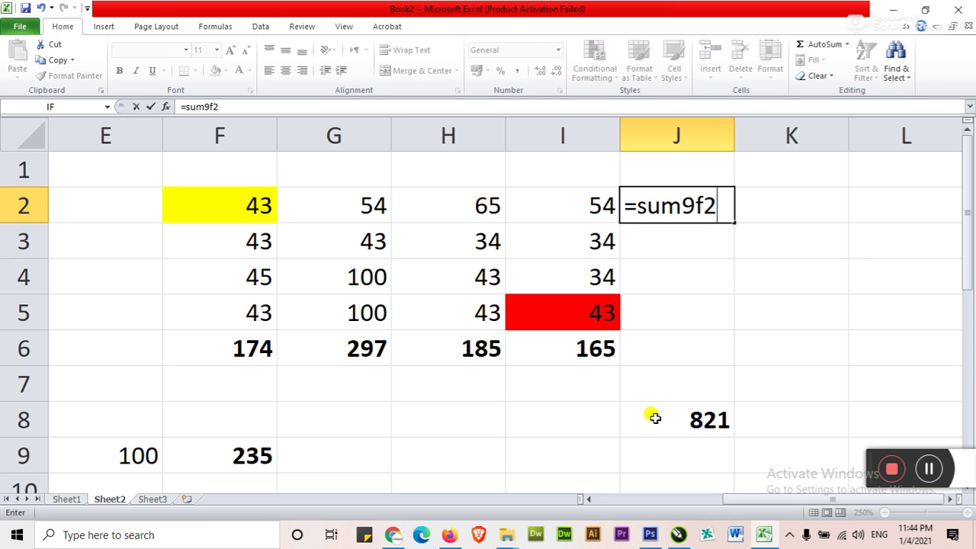
type(":i2)")
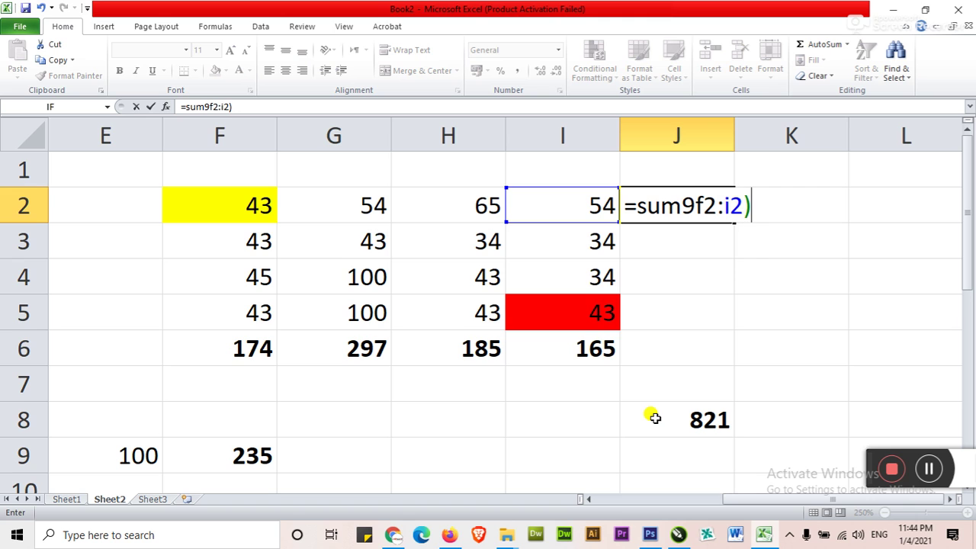
key("Return")
key("Return")
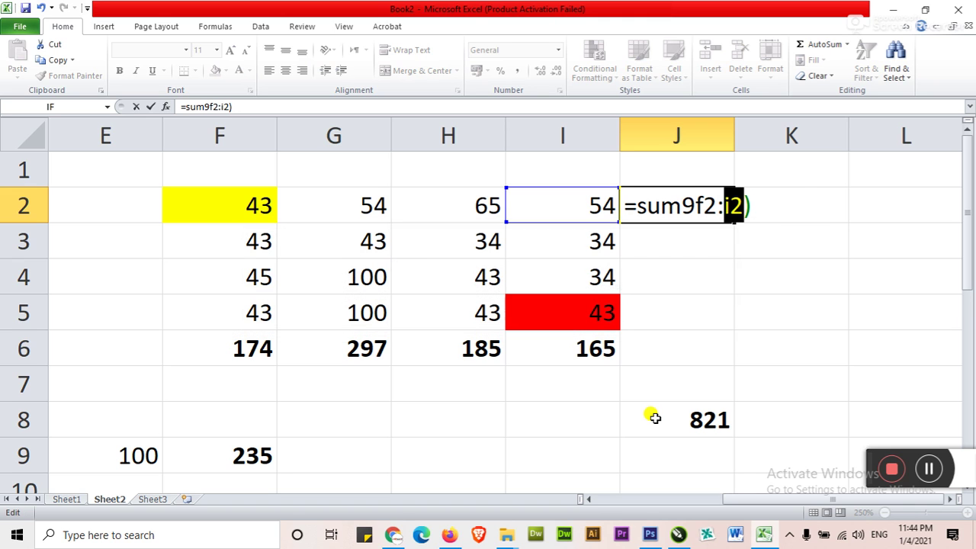
key("Left")
key("Left")
key("Left")
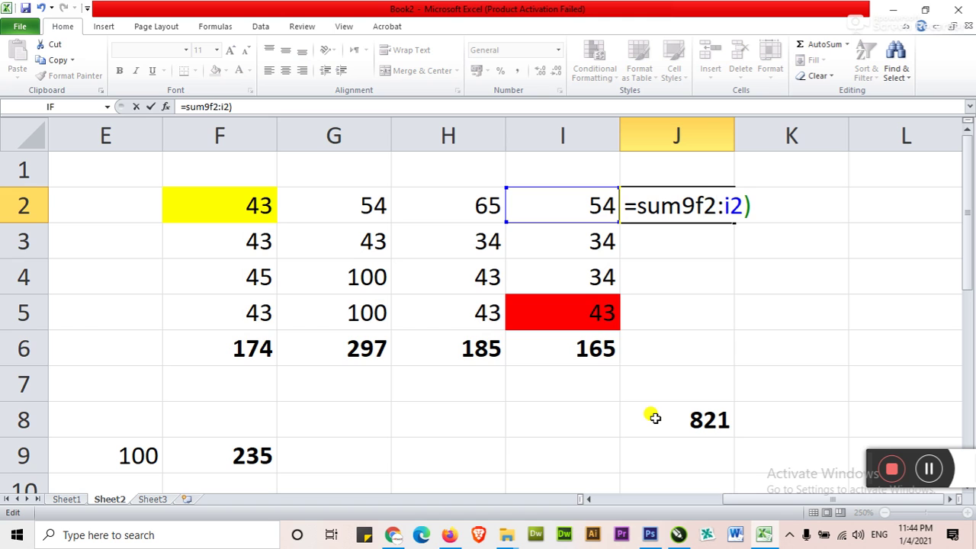
key("BackSpace")
key("BackSpace")
type("(f")
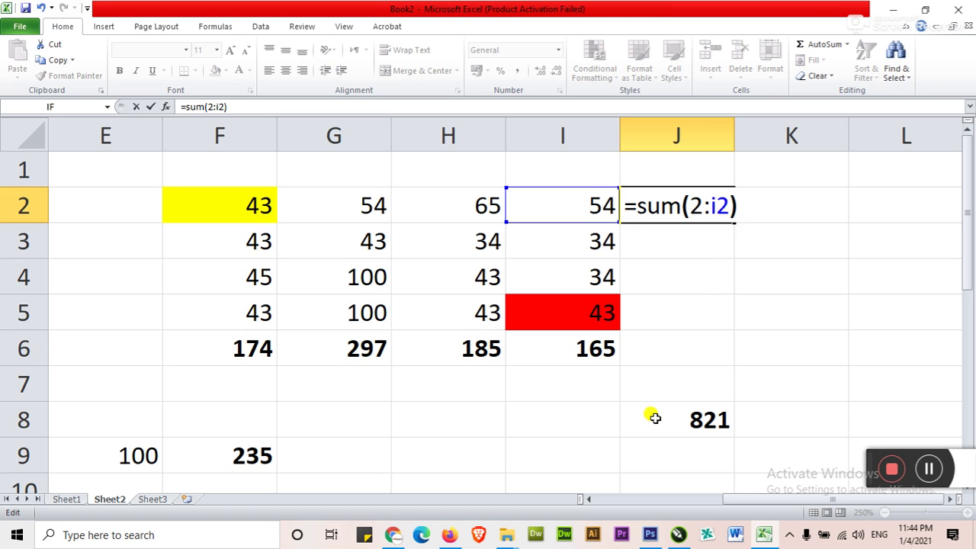
key("Return")
key("Up")
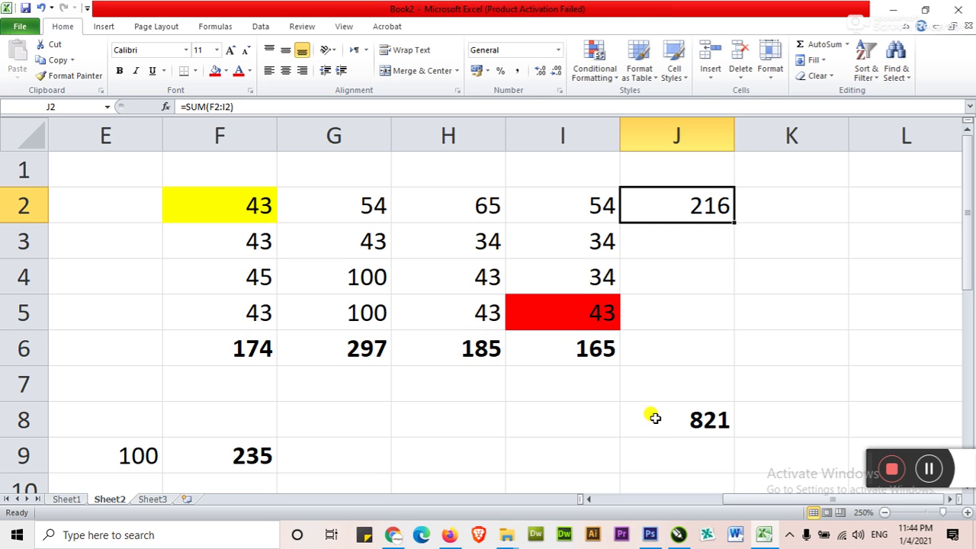
Step: Fill the J2 row total formula down to J5 and inspect the copied formulas
left_click_drag(734, 221, 720, 316)
left_click(685, 200)
key("Down")
key("Down")
key("F2")
key("Return")
key("F2")
key("Up")
key("Up")
key("Up")
key("Up")
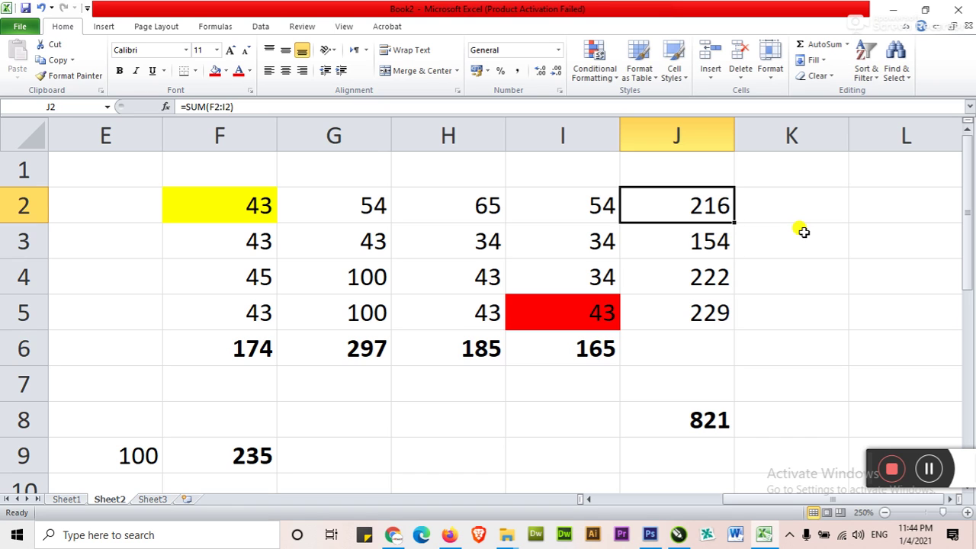
Step: Change the value in H3 to 5000 and select the column H total in H6
key("Down")
key("Down")
key("Left")
key("Left")
key("Up")
type("5000")
key("Return")
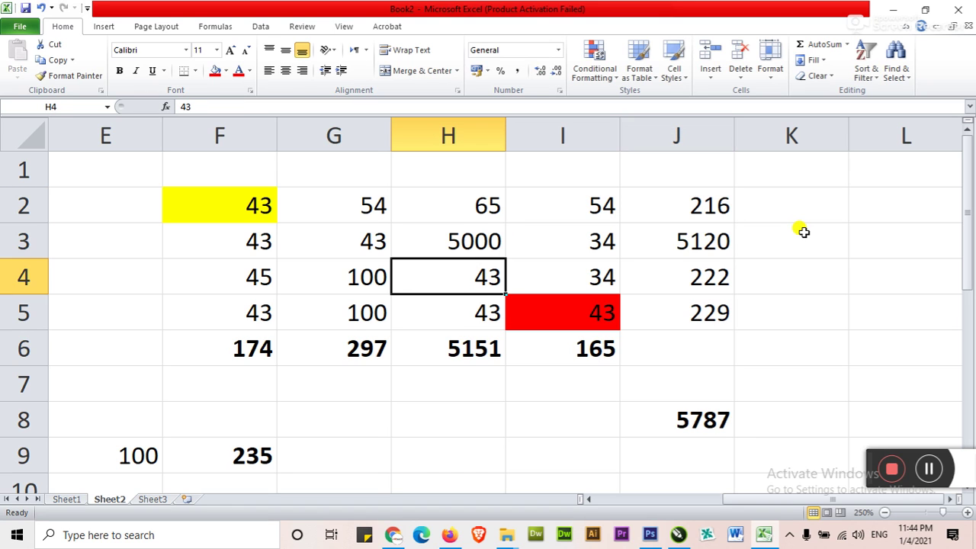
left_click(462, 352)
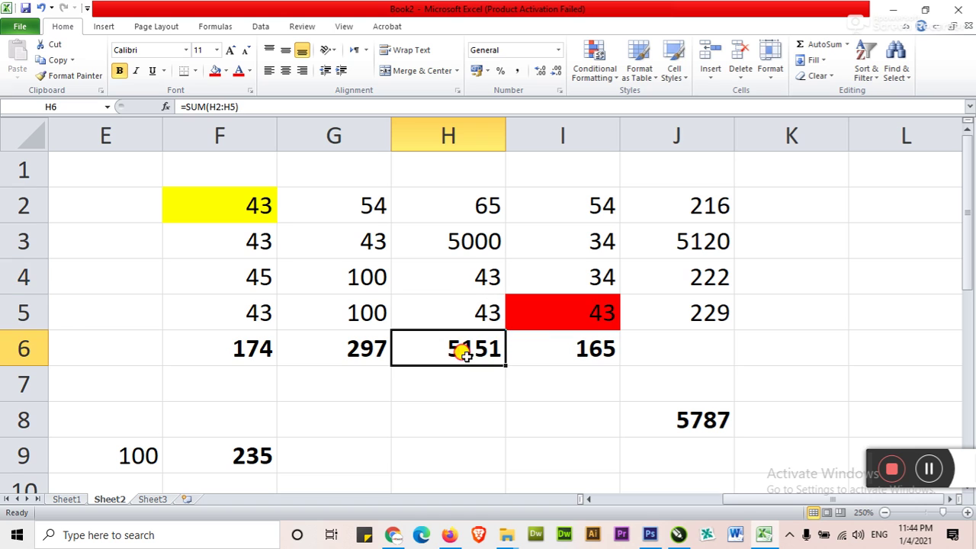
Step: Inspect the row 3 total in J3 and the block total in J8, and select cell D11 below the data
left_click(697, 256)
left_click(689, 402)
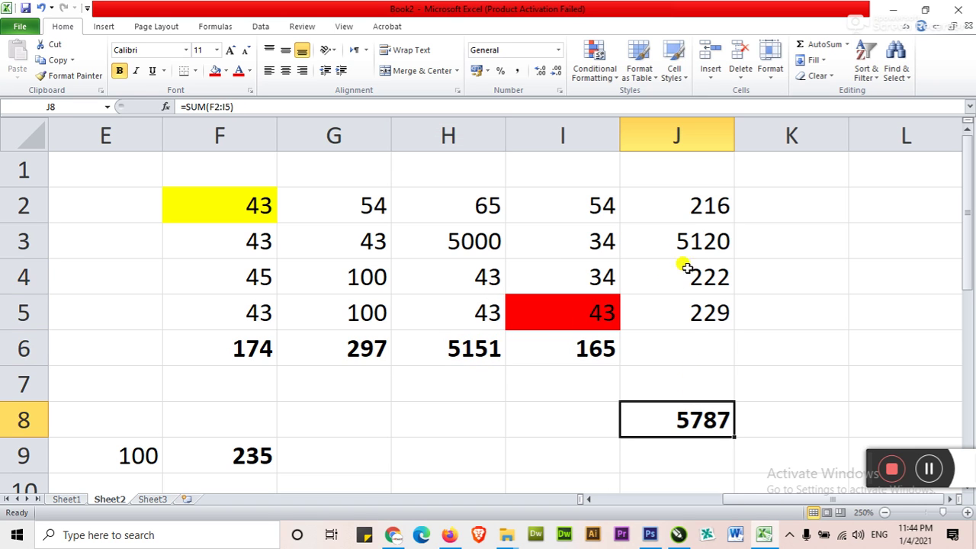
left_click(416, 411)
scroll(324, 383, "down", 3)
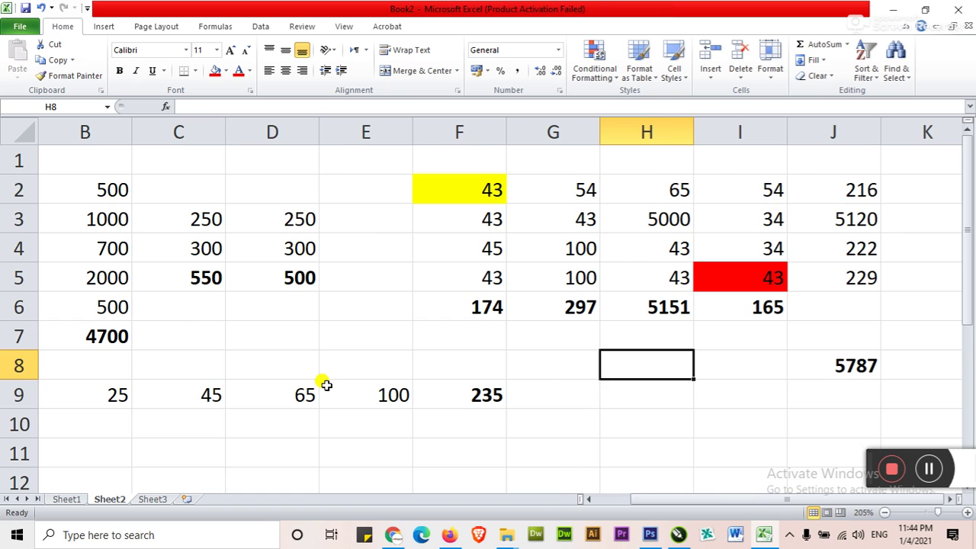
scroll(326, 385, "down", 1)
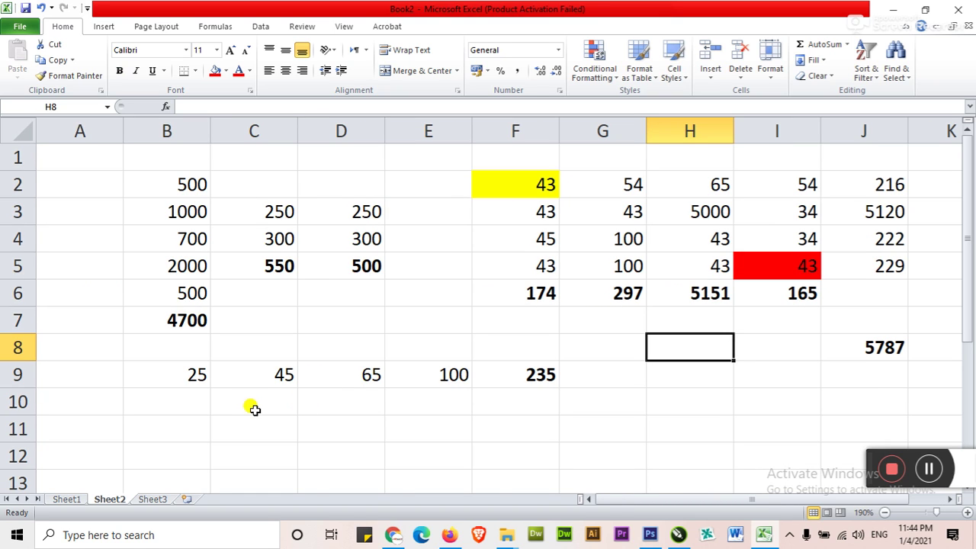
left_click(338, 432)
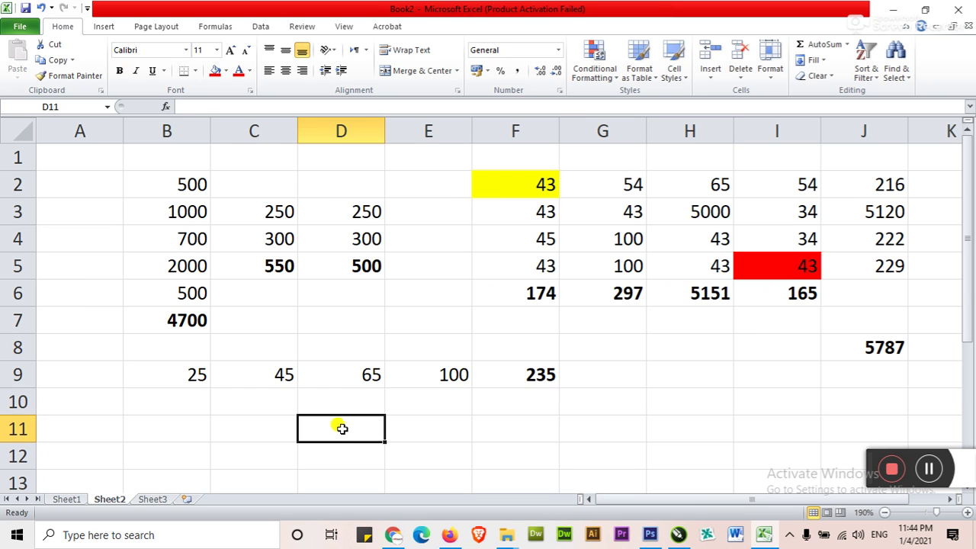
scroll(343, 427, "down", 1)
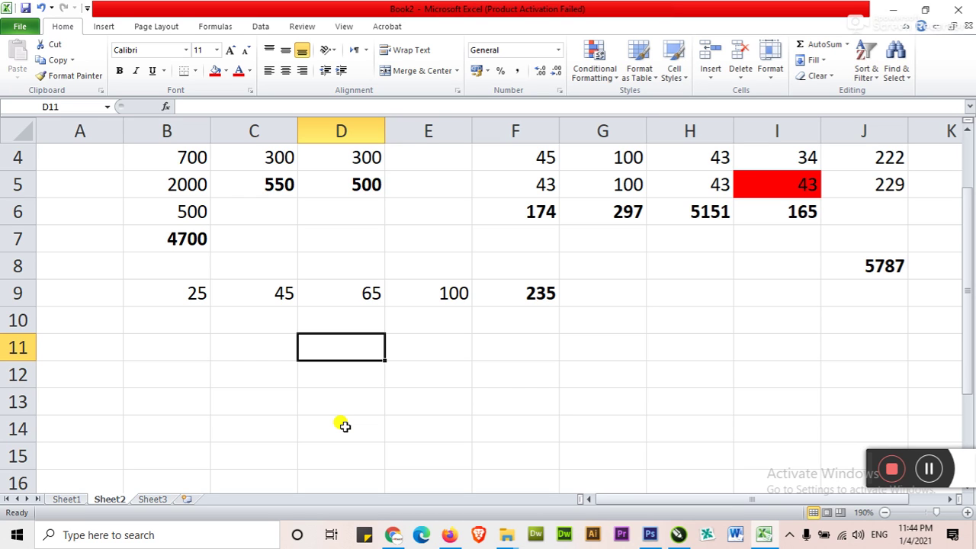
type("+")
key("Right")
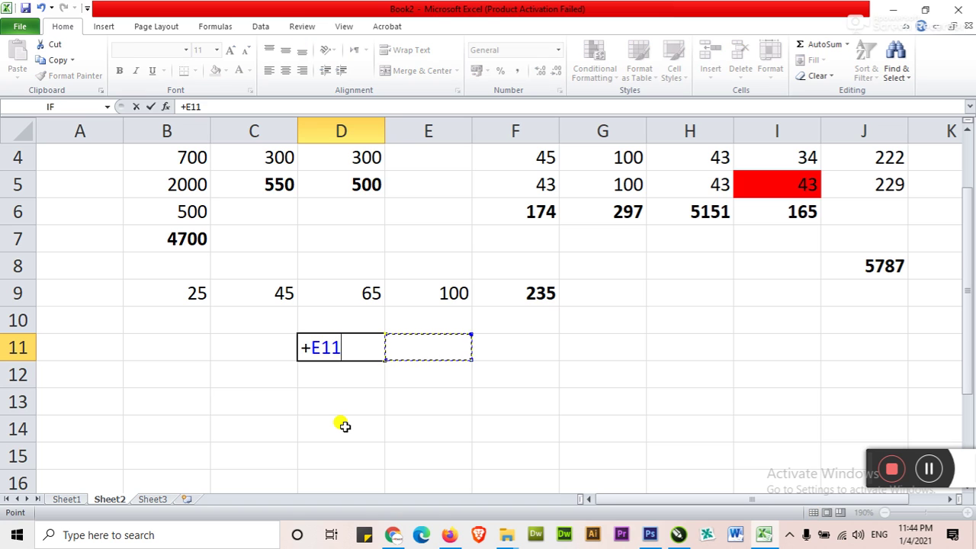
key("Escape")
type("+")
key("Right")
key("Escape")
Step: Enter the + sign in D11 and its label Plus in E11
type("+")
key("Return")
key("Up")
key("Right")
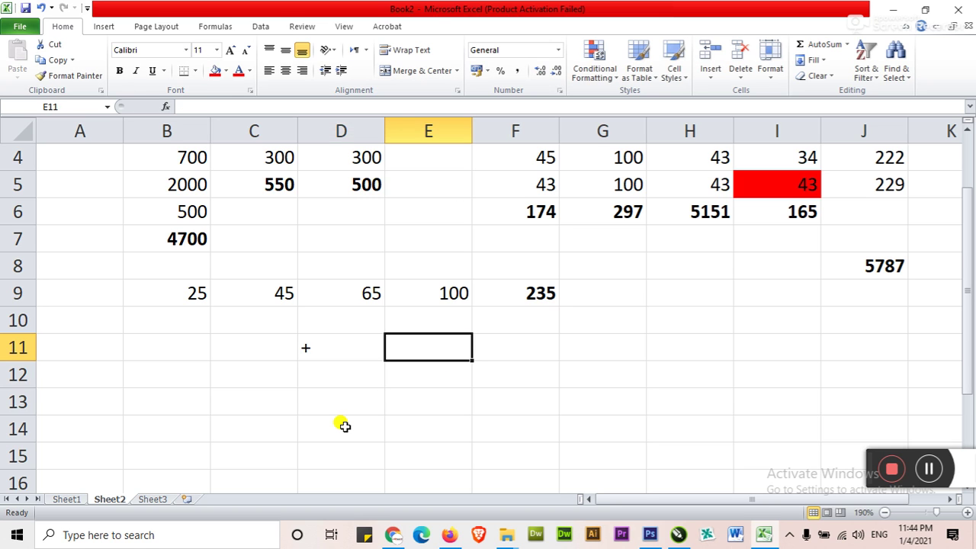
type("Plus")
key("Return")
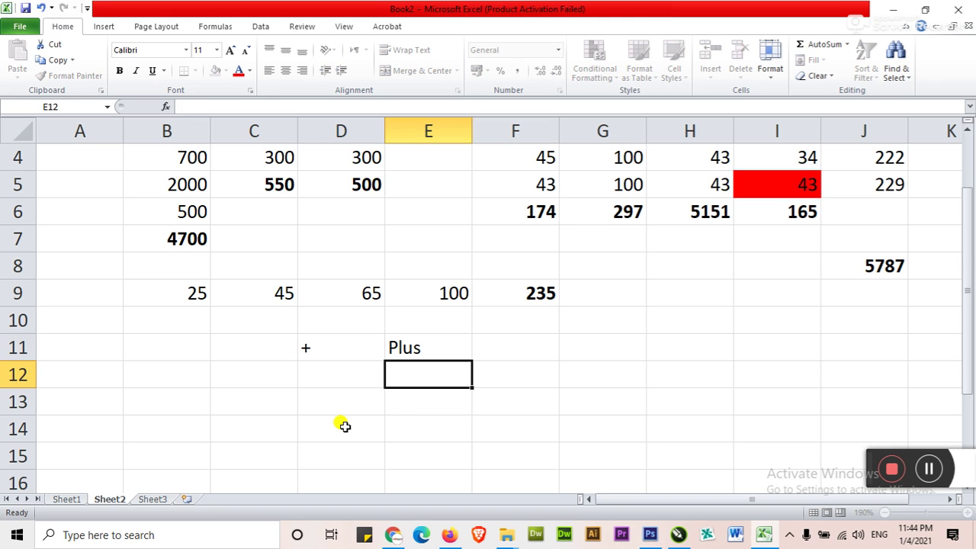
Step: Enter the - sign as text in D12 and its label Minus in E12
key("Left")
type("'-")
key("Return")
key("Up")
key("Right")
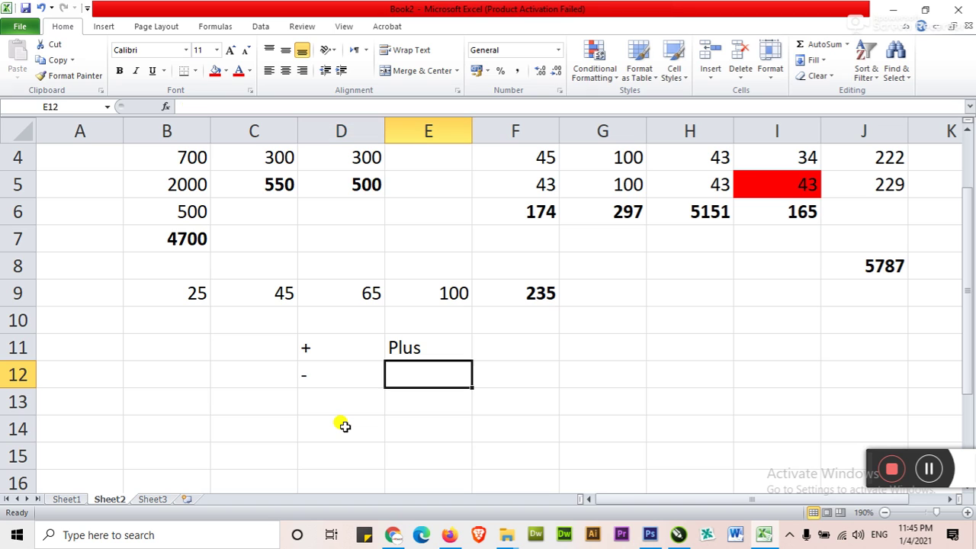
type("M")
key("BackSpace")
type("Minus")
key("Return")
key("Left")
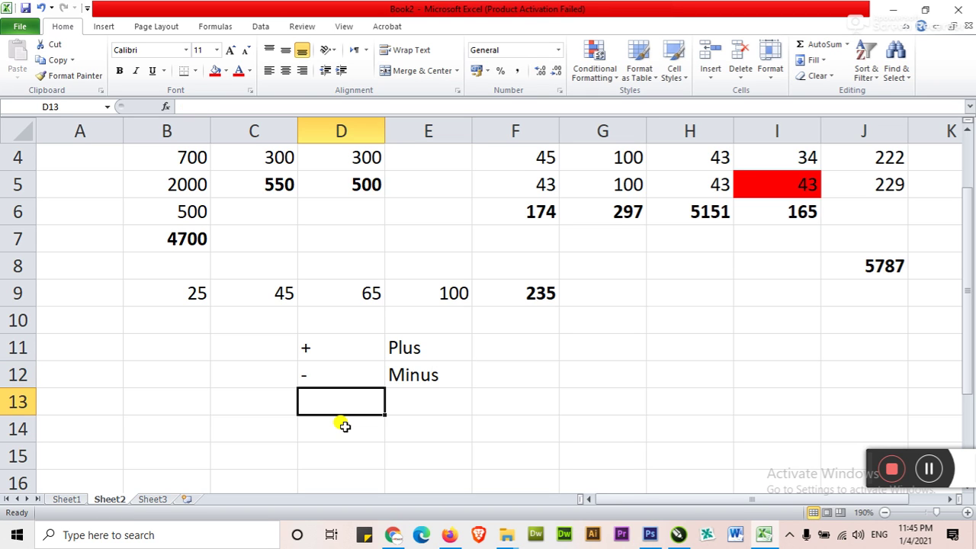
Step: Enter the * sign in D13 and its label Multiply in E13
type("8")
key("BackSpace")
type("*")
key("Return")
key("Up")
key("Right")
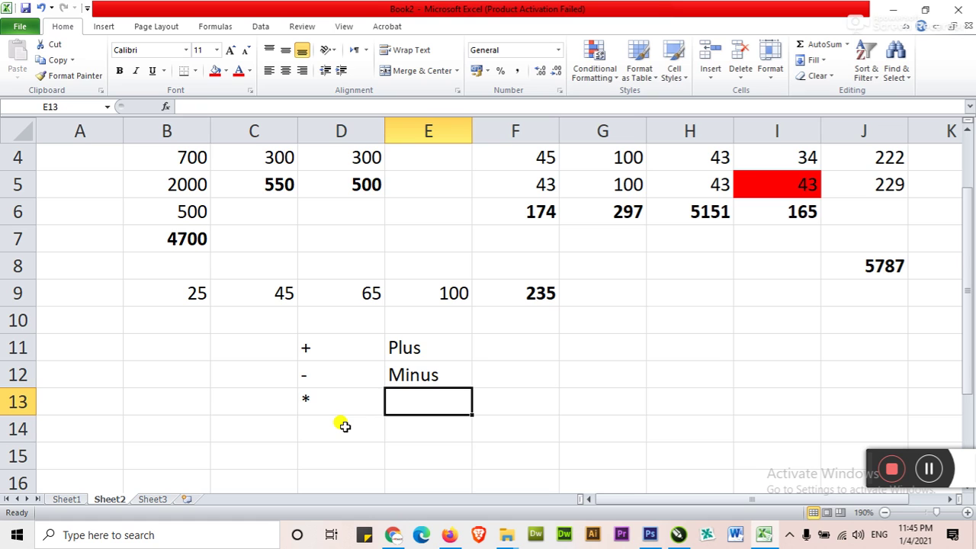
type("Multiply")
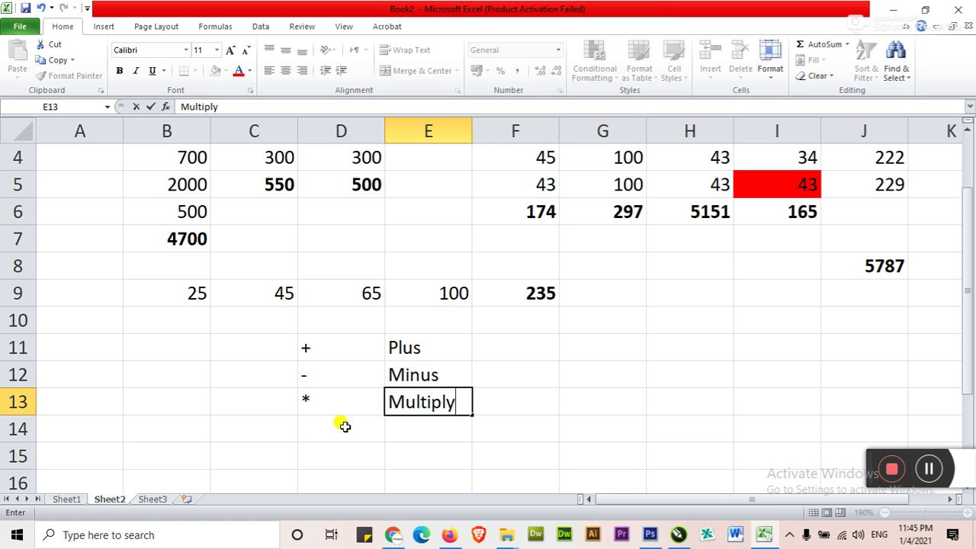
key("Return")
key("Left")
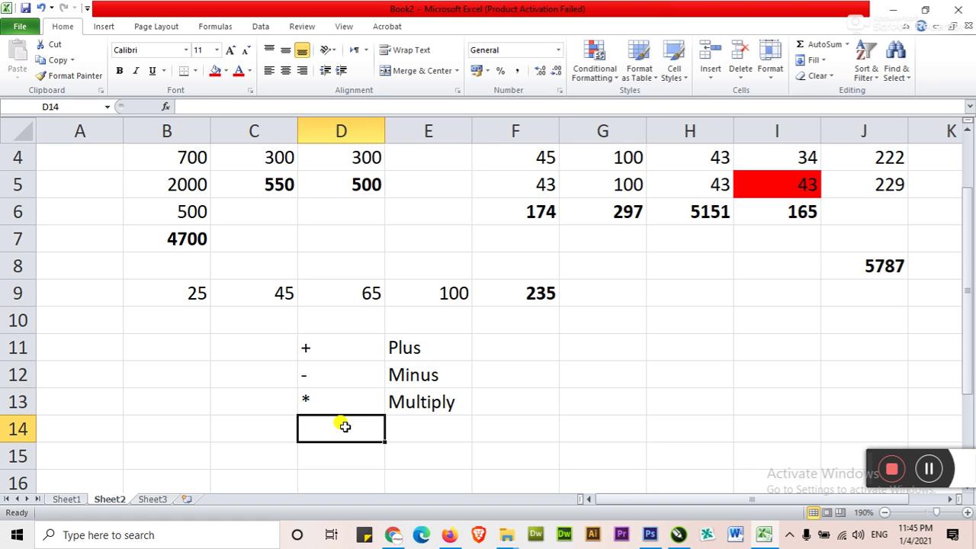
Step: Enter the / sign as text in D14 and its label Division in E14
key("alt")
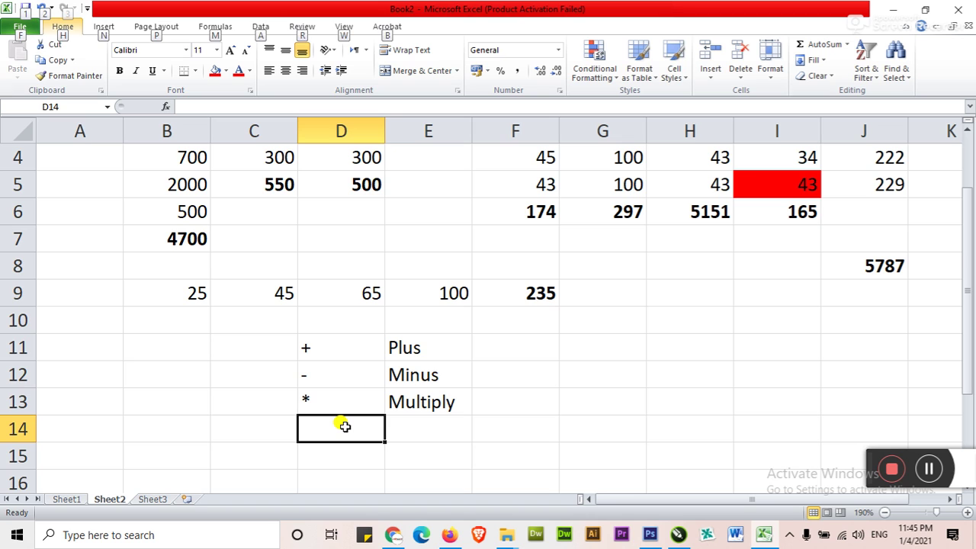
key("Escape")
type("/")
key("Return")
key("Up")
key("Right")
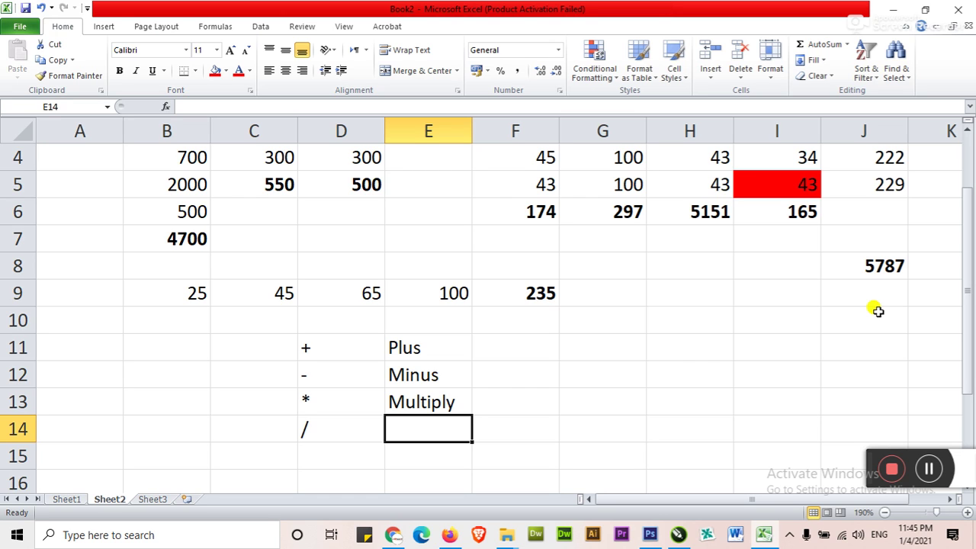
type("Division")
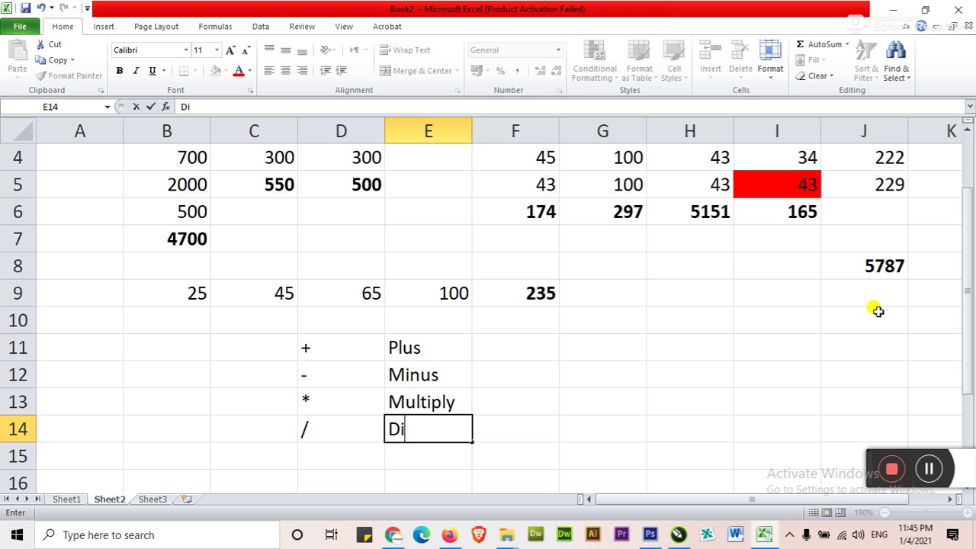
key("Return")
Step: Make the four operator symbols in D11:D14 bold
key("Up")
key("Up")
key("Up")
key("Up")
key("Left")
key("shift+Down")
key("shift+Down")
key("shift+Down")
key("ctrl+b")
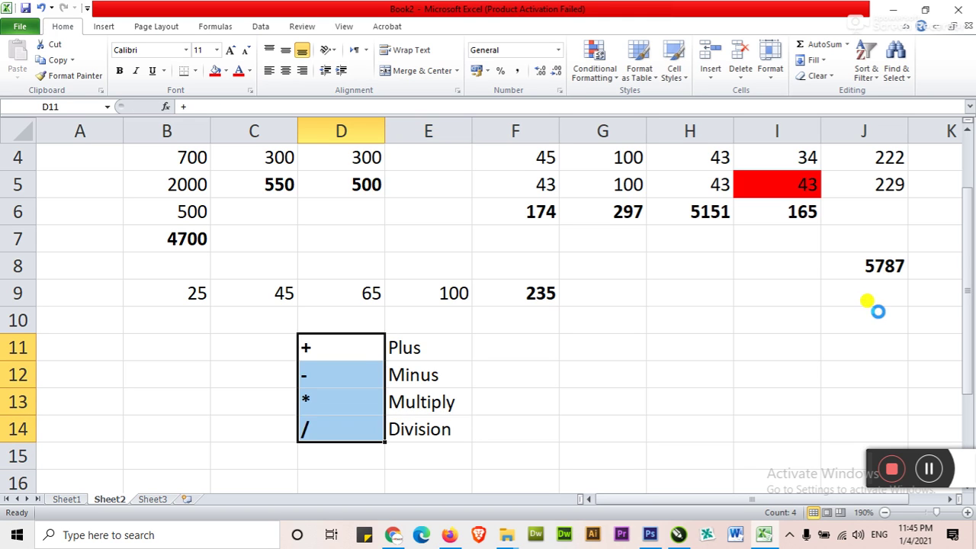
Step: Append /2 to the SUM formula in F9 and undo the change
key("Right")
key("Right")
key("Right")
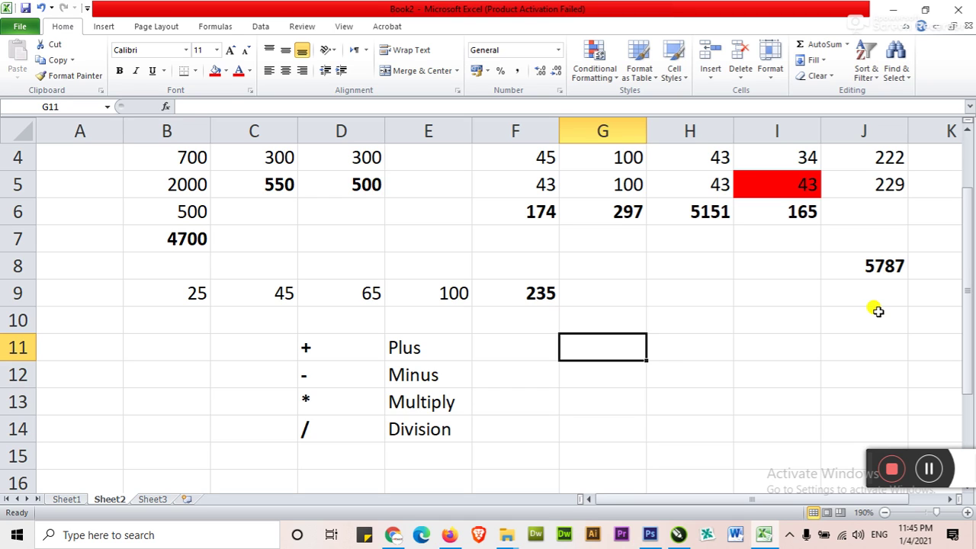
key("Up")
key("Up")
key("Left")
key("F2")
key("Left")
key("Right")
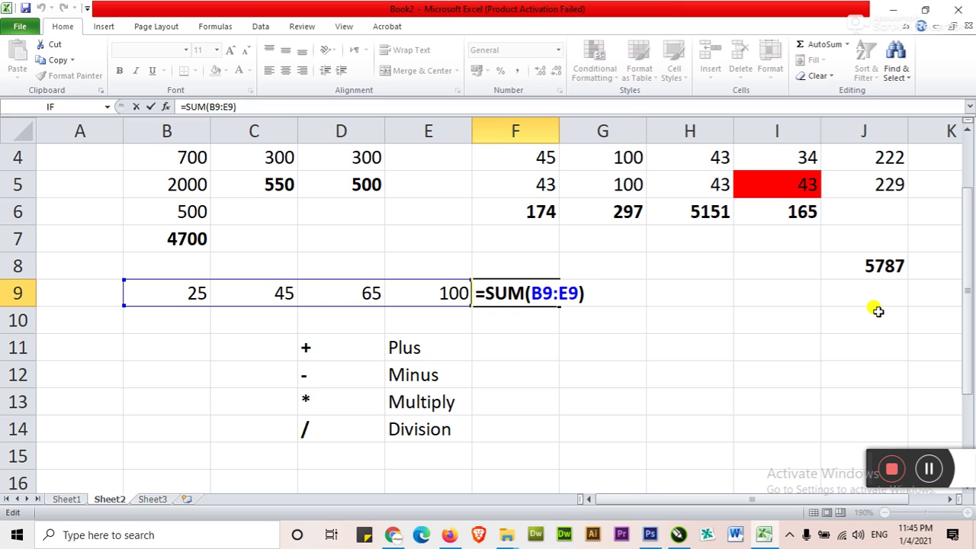
type("/2")
key("Return")
key("ctrl+z")
Step: Add 2 to the F9 total in G11 with the formula =SUM(F9+2)
key("Return")
key("Tab")
key("Return")
key("Right")
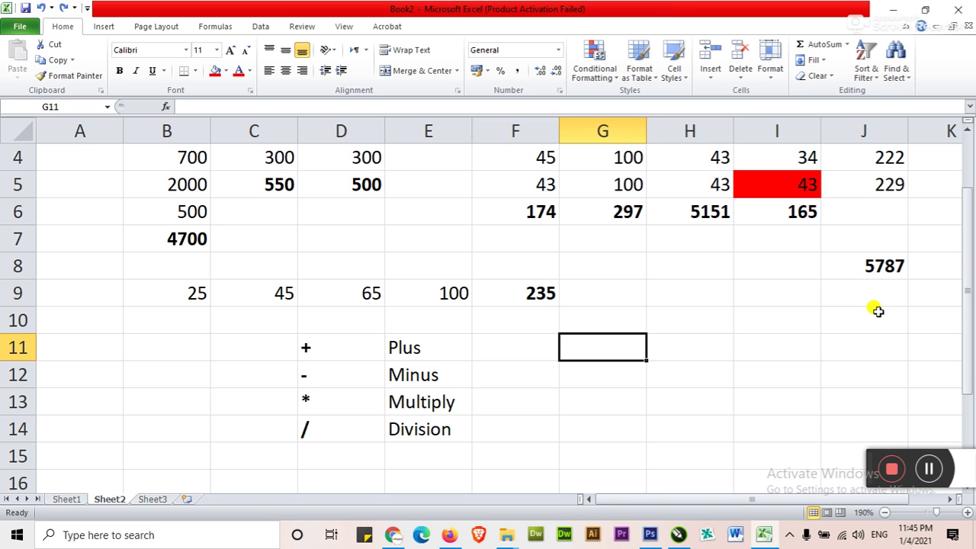
type("=s")
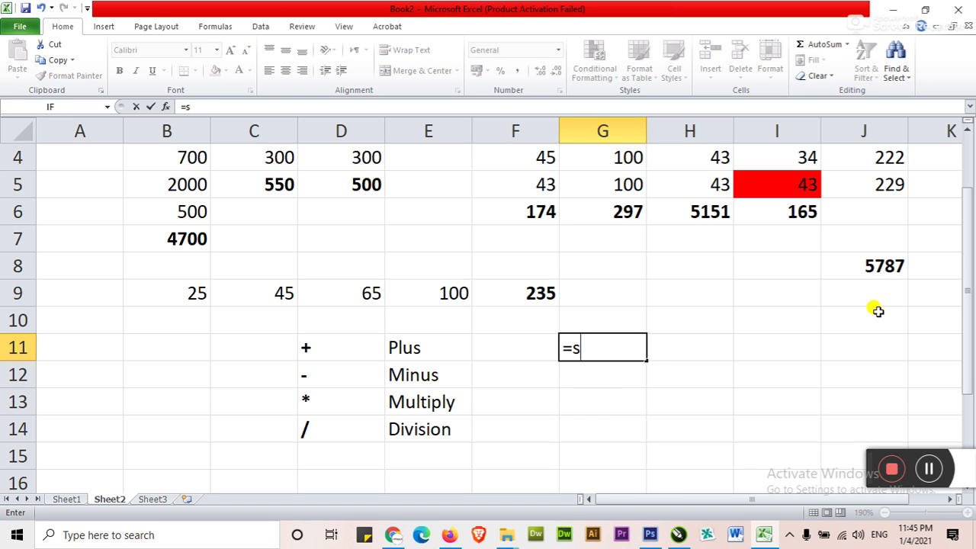
type("um(f")
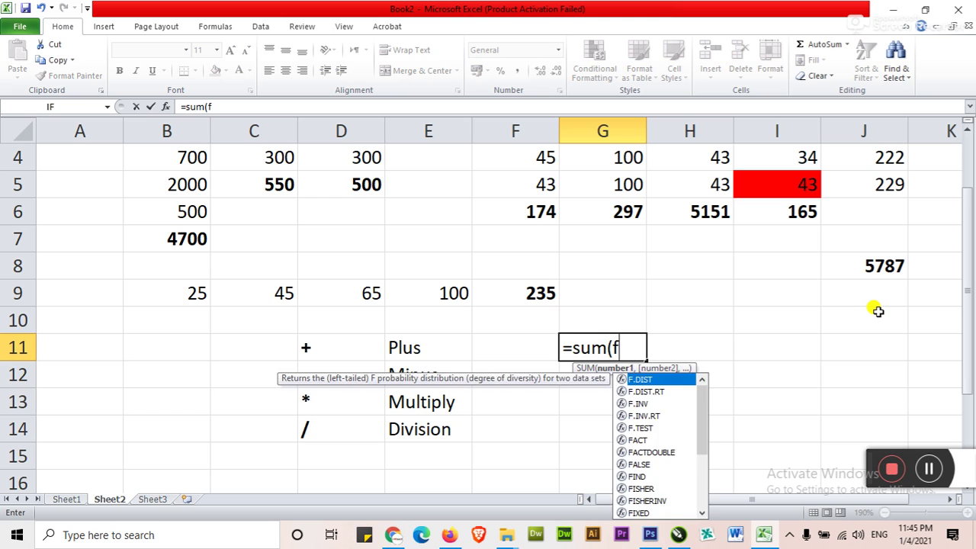
type("9+2)")
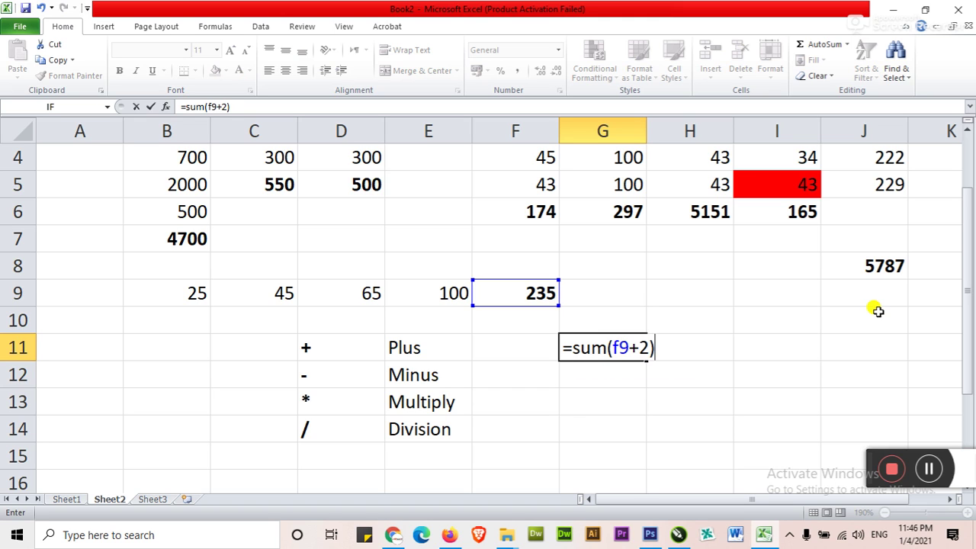
key("Return")
key("Up")
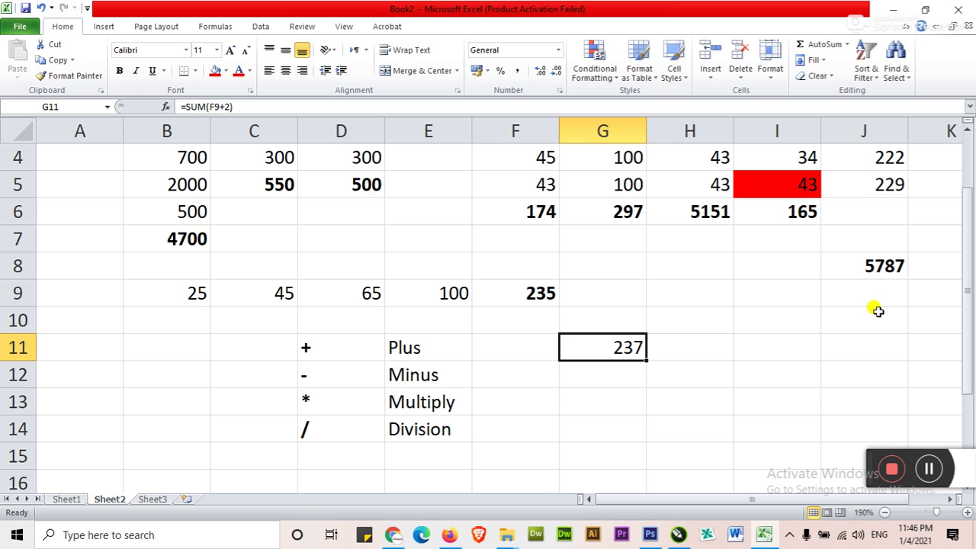
Step: Change the operator in the G11 formula to subtraction so it reads =SUM(F9-2)
key("F2")
key("Left")
key("Left")
key("Left")
key("shift+Right")
type(",")
key("BackSpace")
type("-")
key("Return")
key("Up")
key("Up")
key("Down")
Step: Change the operator in the G11 formula to multiplication so it reads =SUM(F9*2)
key("F2")
key("Left")
key("Left")
key("BackSpace")
type("*")
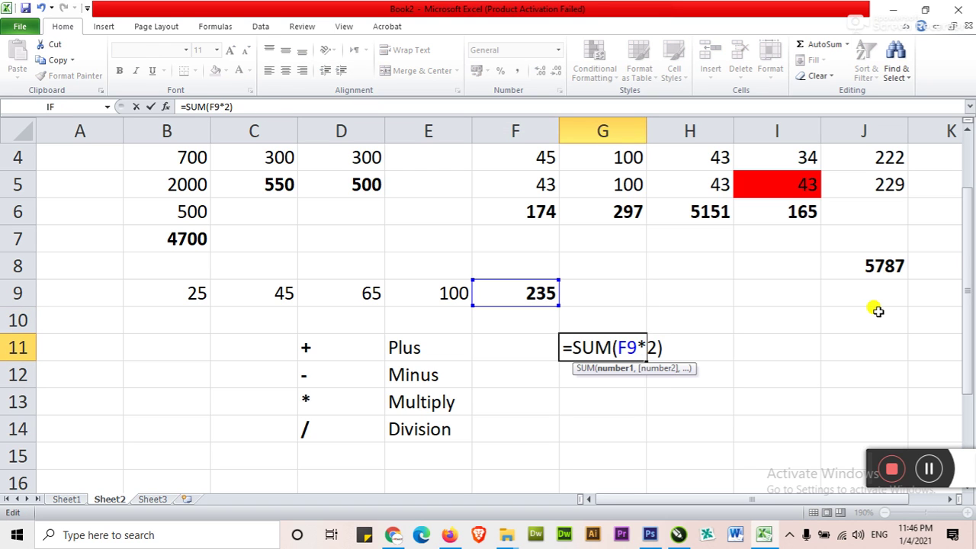
key("Return")
key("Up")
Step: Change the operator in the G11 formula to division so it reads =SUM(F9/2)
key("F2")
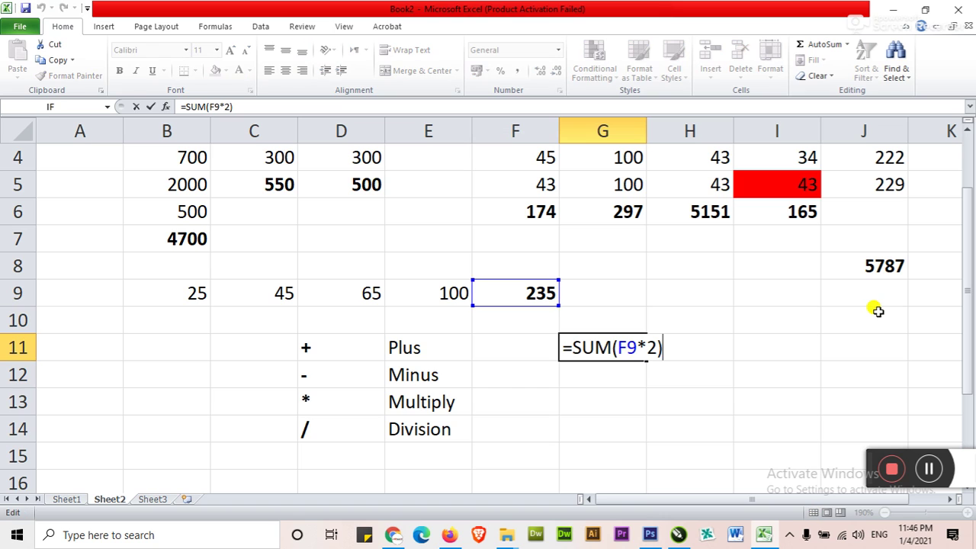
key("Left")
key("Left")
key("BackSpace")
type("/")
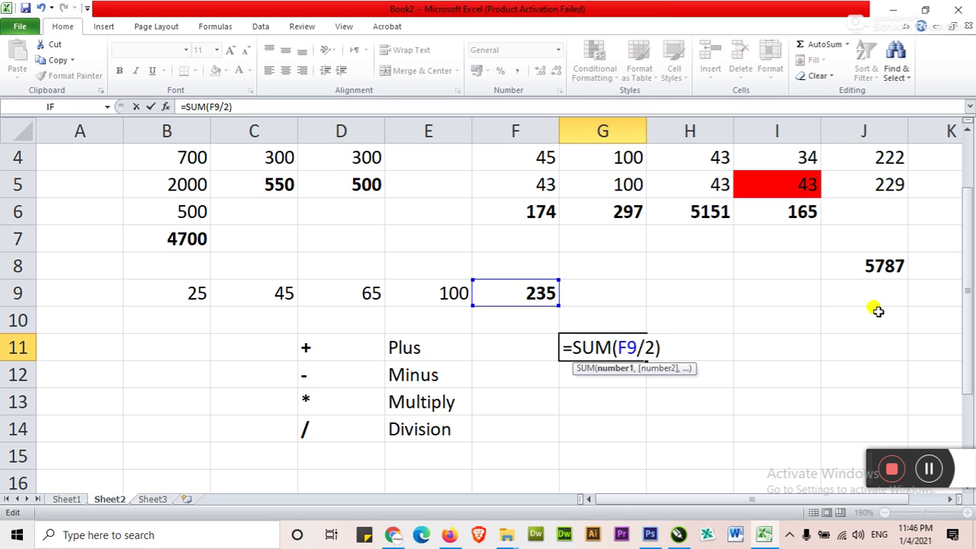
key("Return")
key("Up")
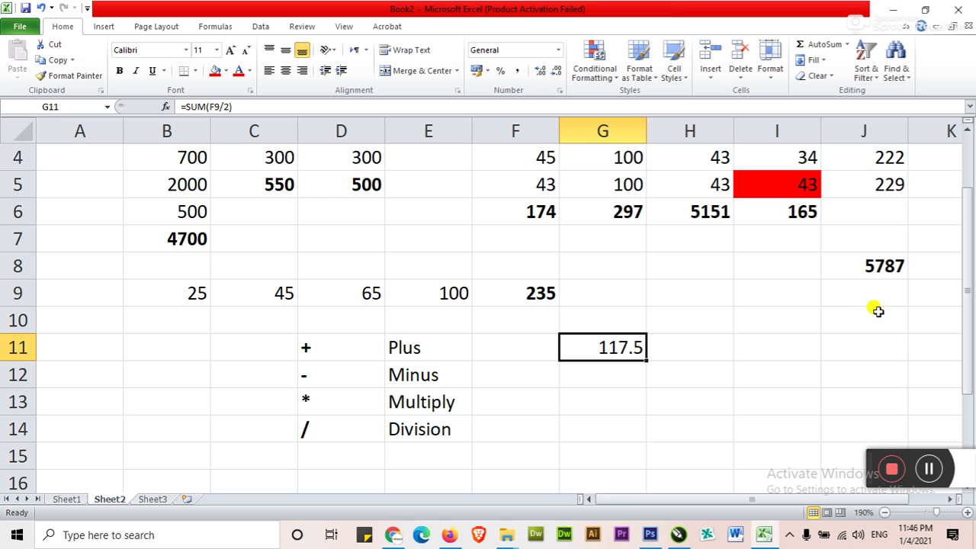
Step: Multiply the F9 total by 2 with =SUM(B9:E9)*2 and undo the change
key("Up")
key("Left")
key("Up")
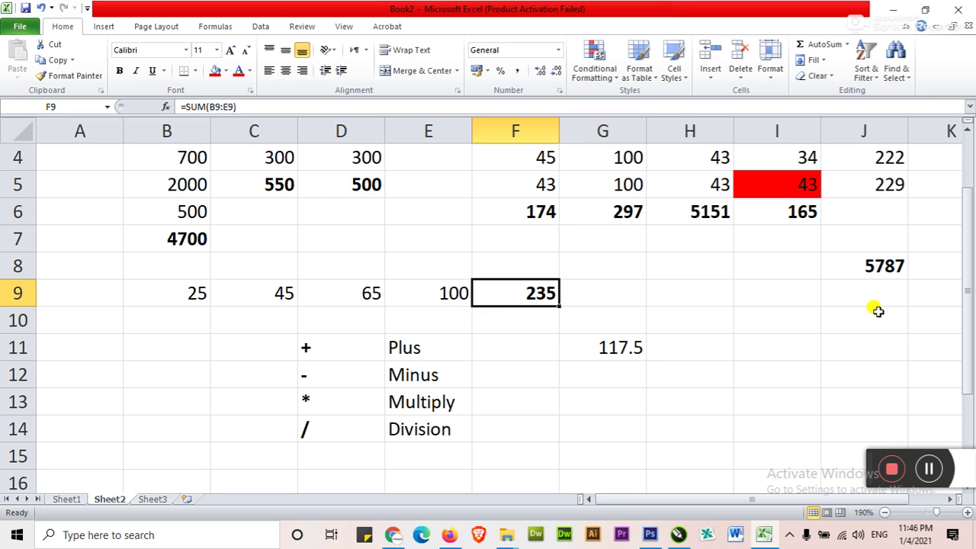
key("F2")
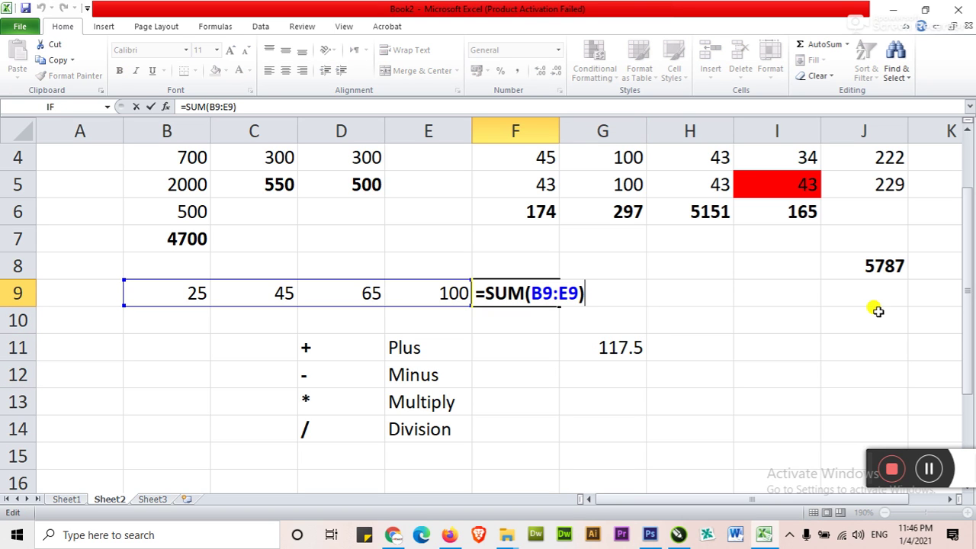
type("*2")
key("Return")
key("Up")
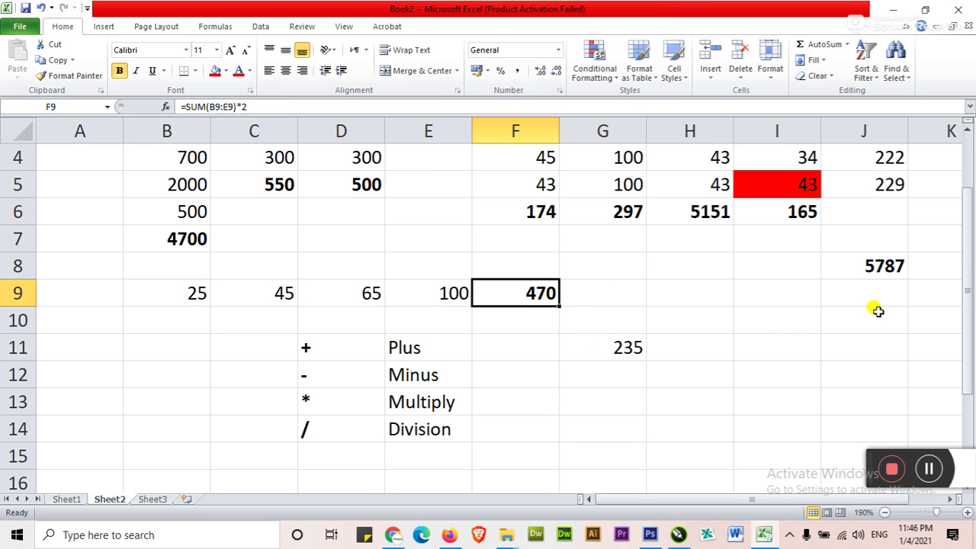
key("ctrl+z")
Step: Go through the arithmetic operator symbols listed in D11:D14
key("Down")
key("Down")
key("Left")
key("Left")
key("Down")
key("Down")
key("Down")
key("Up")
key("Up")
key("Right")
key("Down")
key("Right")
key("Right")
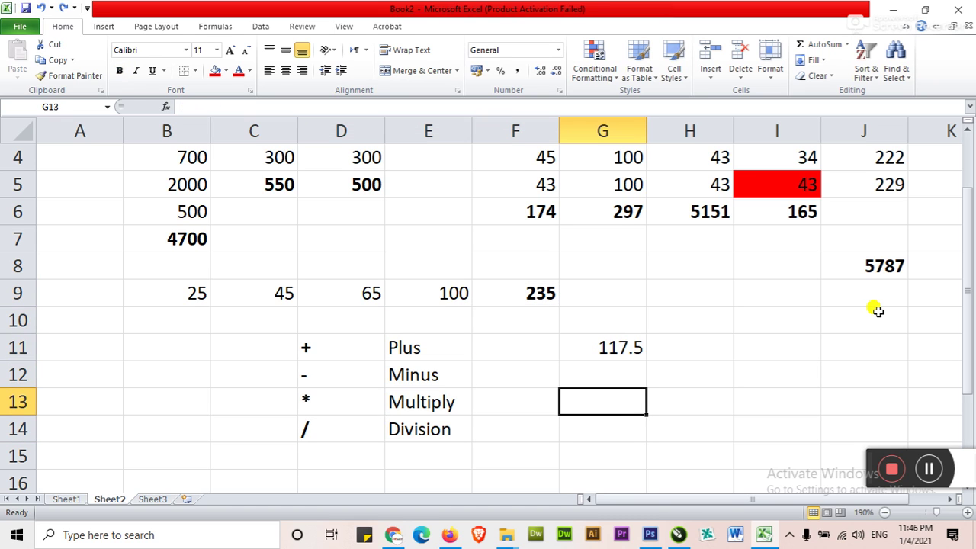
type("=sm")
key("BackSpace")
type("um()")
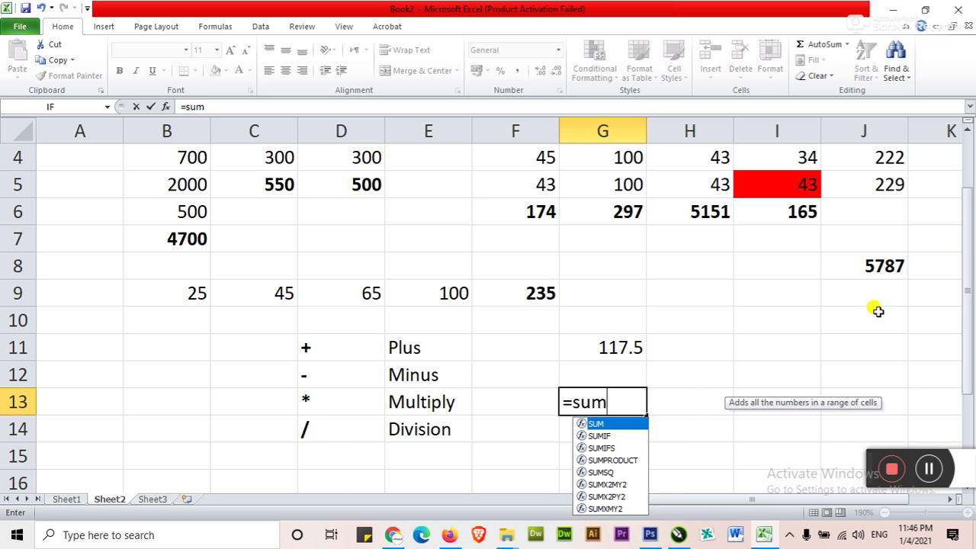
key("Return")
key("Return")
key("Escape")
key("Left")
key("Left")
key("Left")
key("Left")
key("Left")
key("Left")
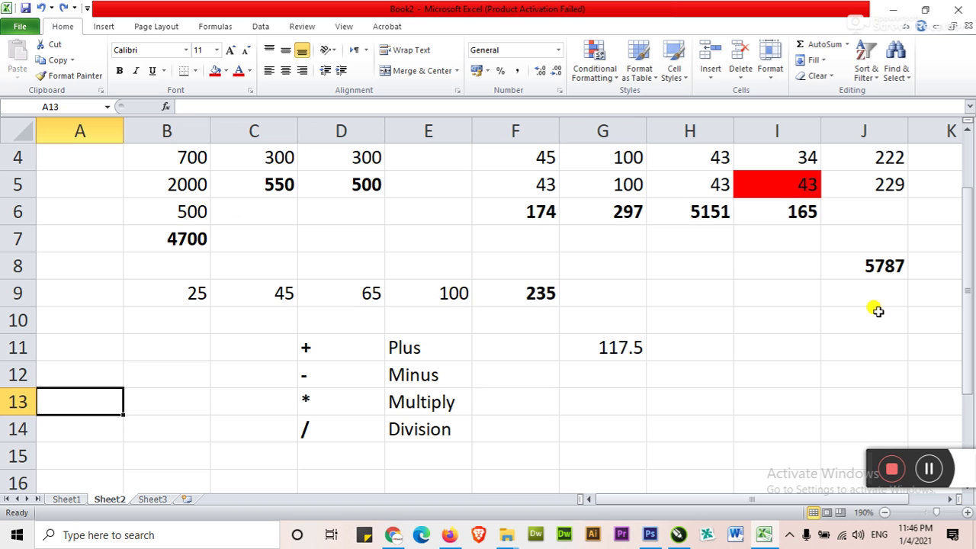
scroll(591, 399, "down", 3)
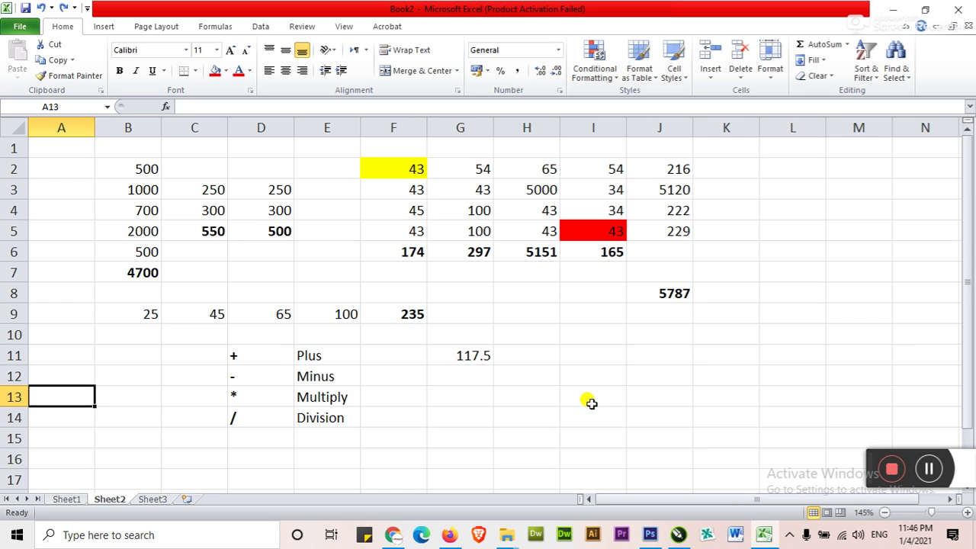